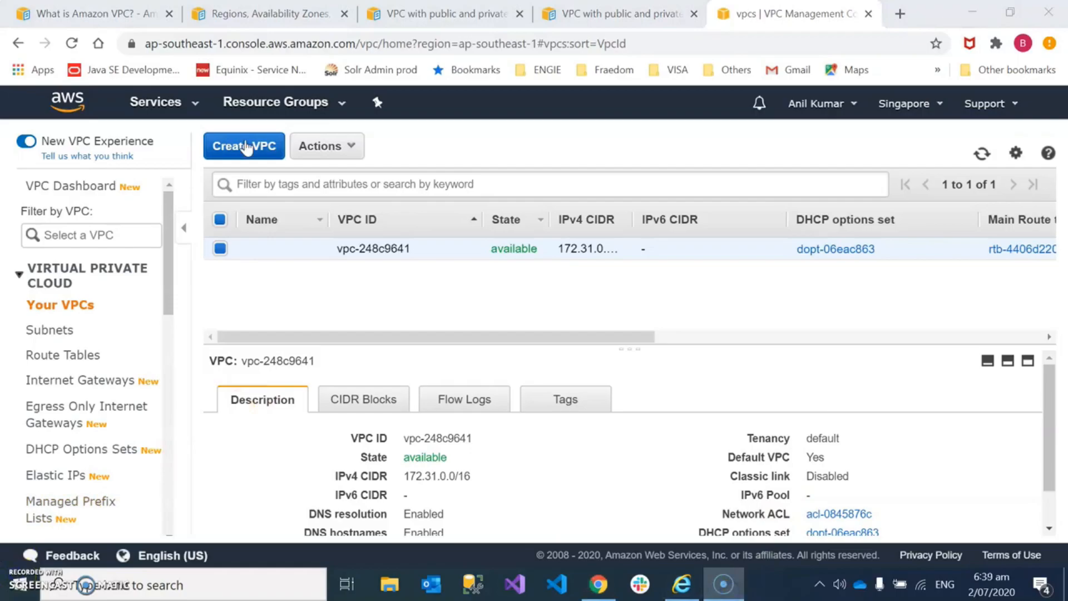
left_click(244, 147)
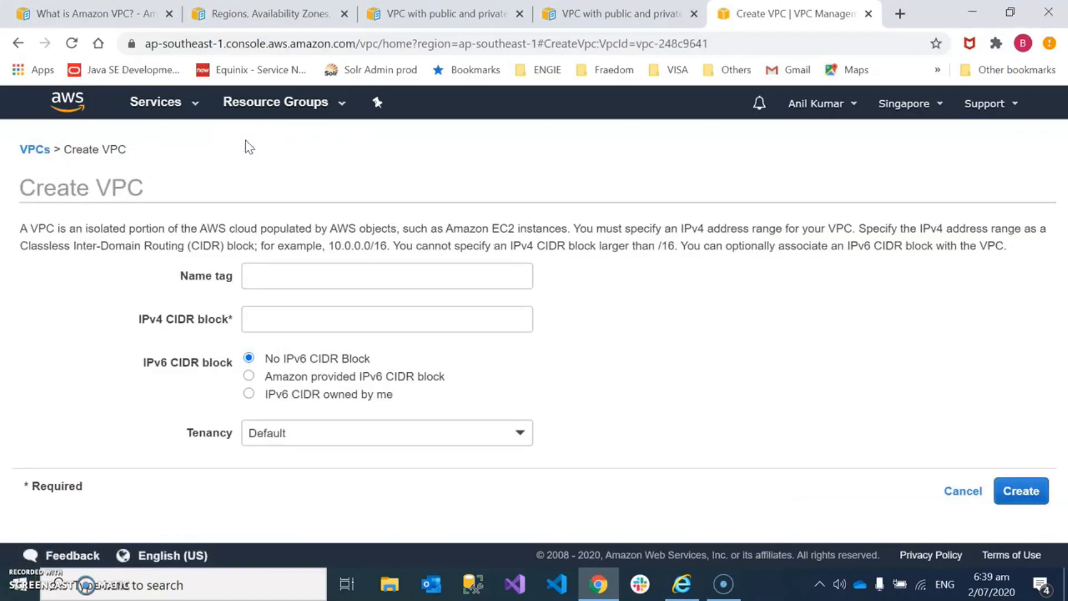
left_click(35, 149)
left_click(221, 249)
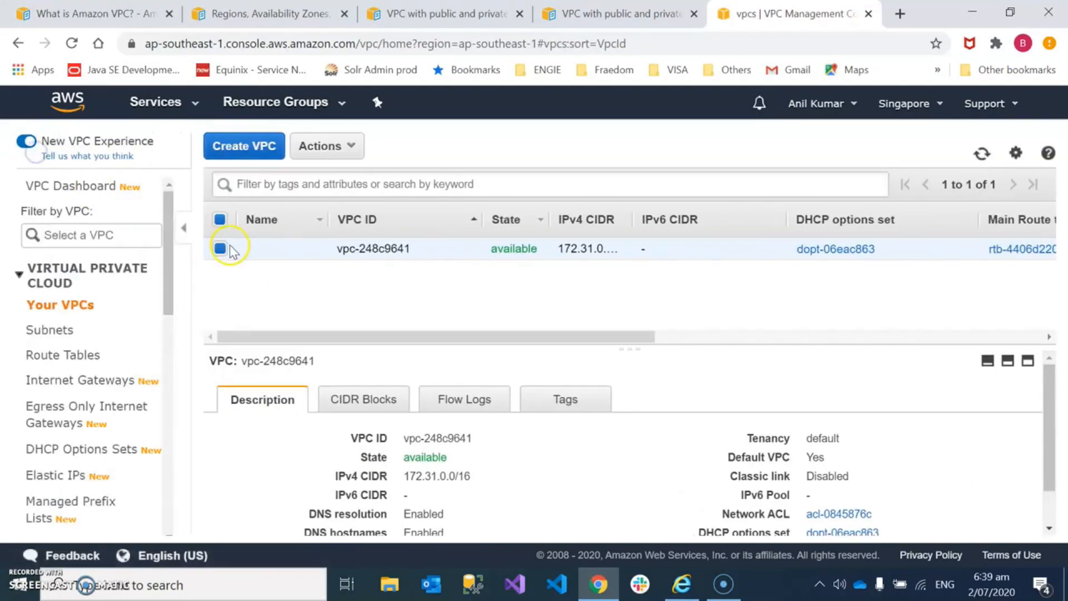
Find the VPC service among the AWS services and open the list of your VPCs
left_click(183, 106)
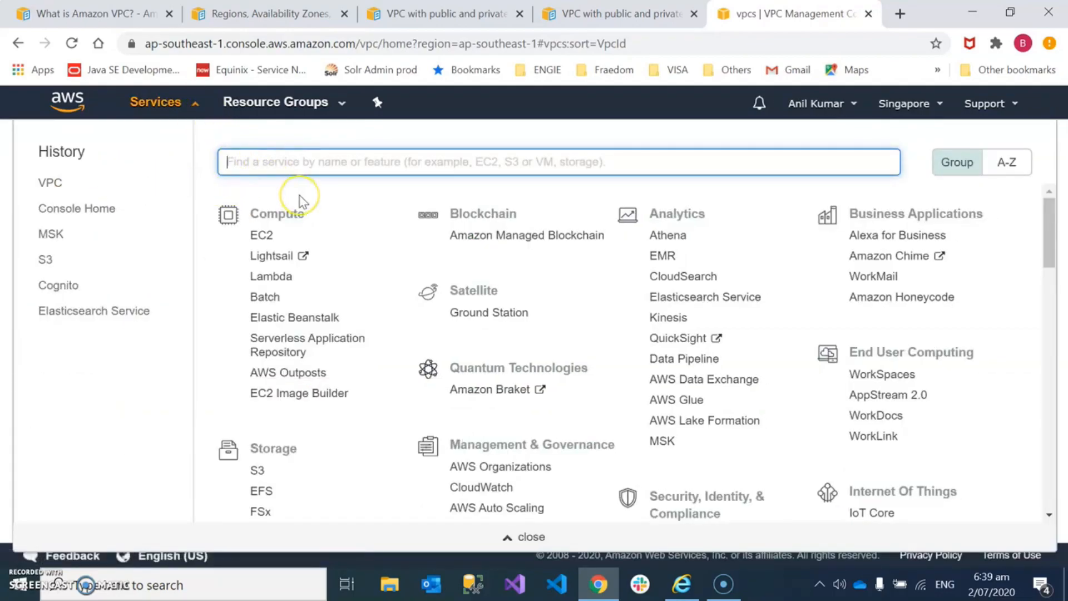
type("vpc")
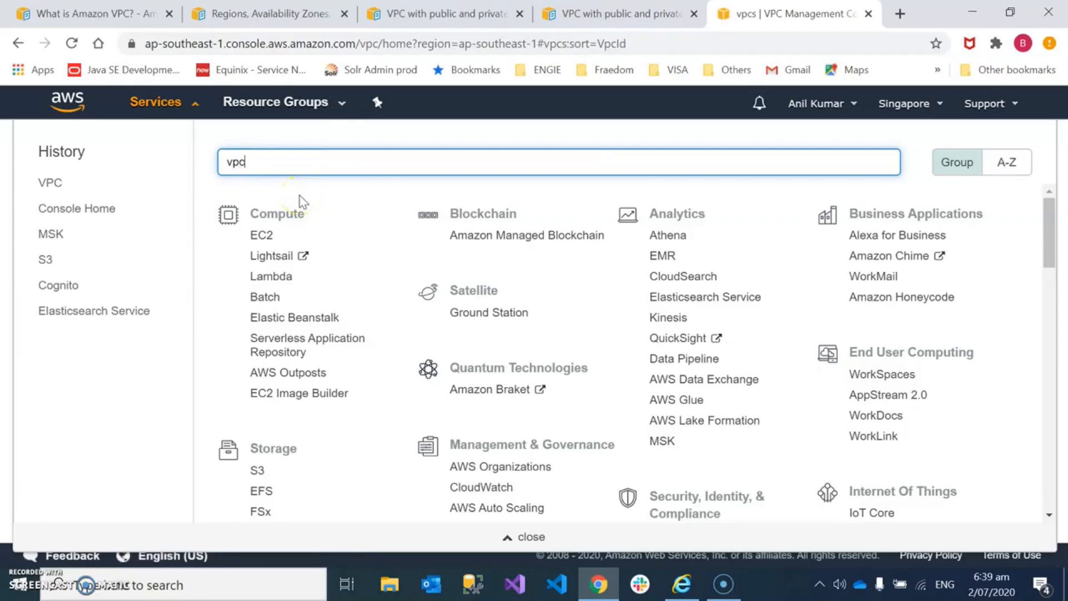
left_click(290, 204)
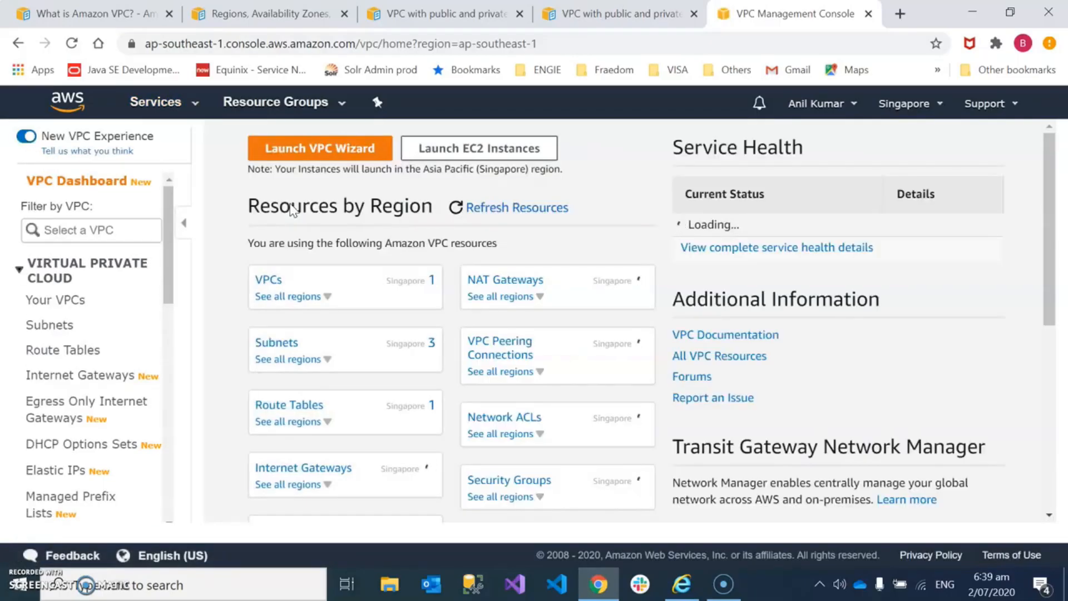
left_click(252, 284)
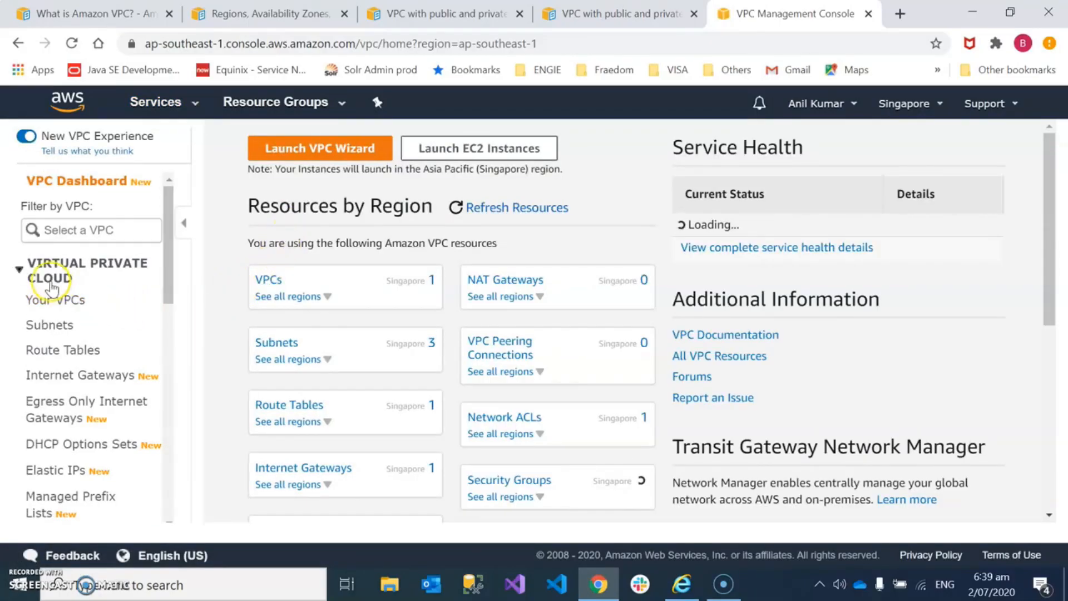
left_click(56, 298)
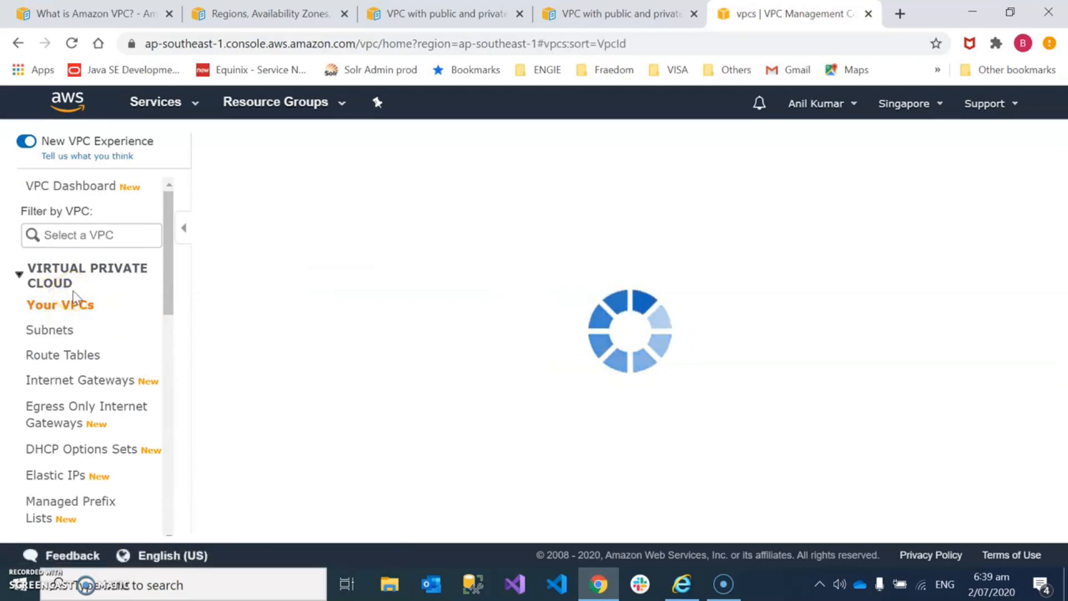
Start a new VPC with the name tag Testvpc and the IPv4 CIDR block 10.0.0.0/16
left_click(241, 149)
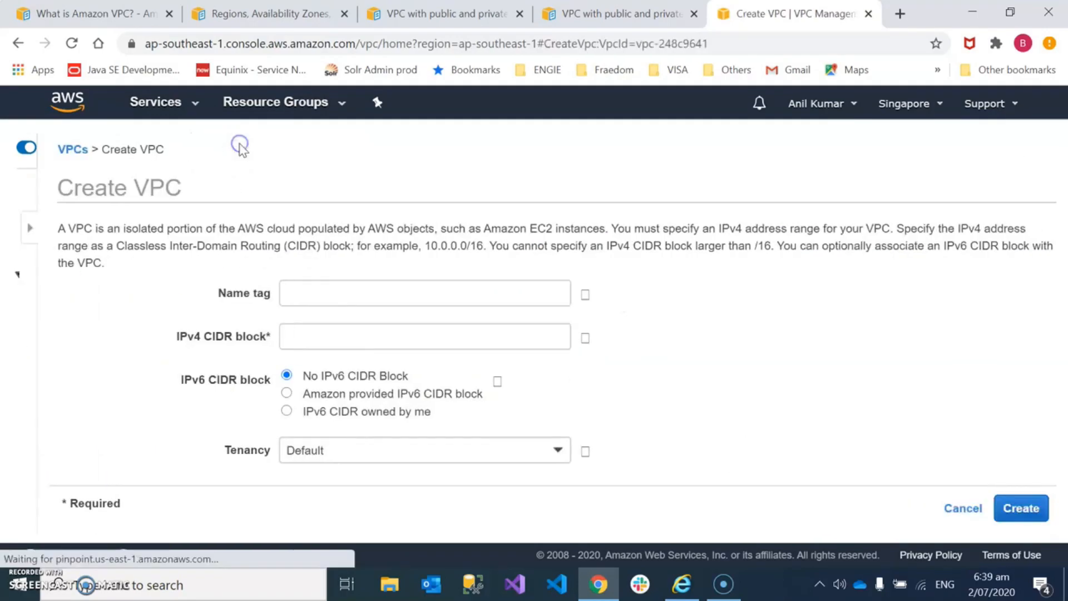
left_click(362, 283)
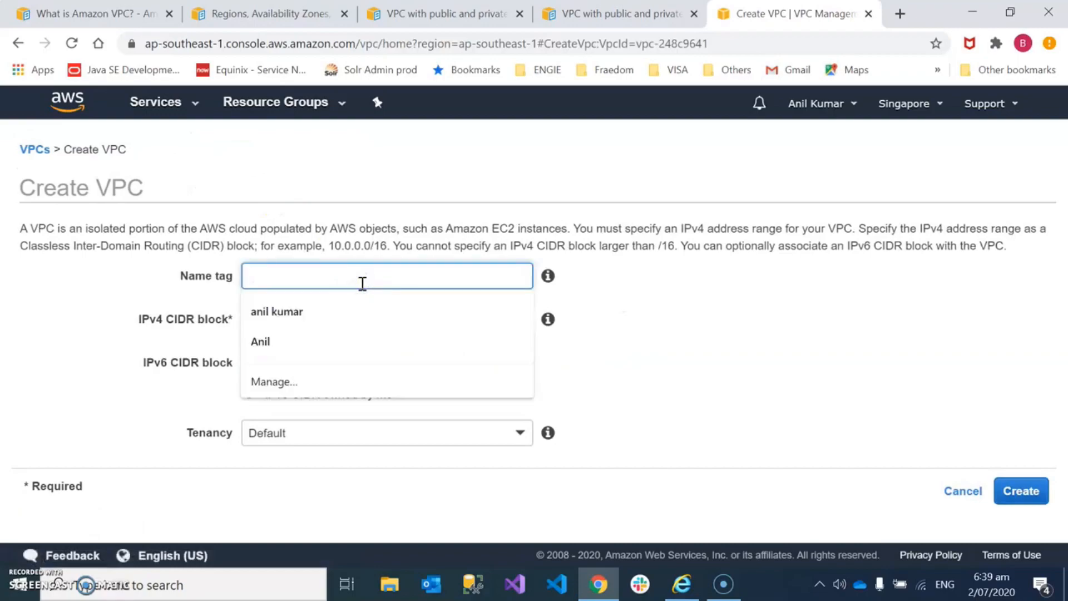
type("tvpc")
left_click(378, 304)
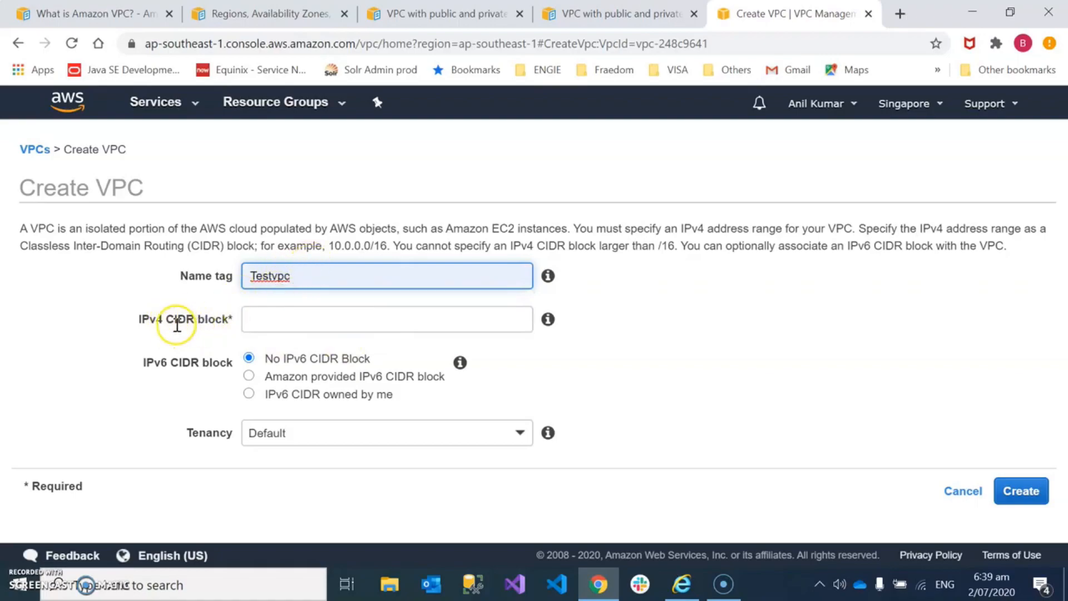
left_click_drag(328, 245, 385, 245)
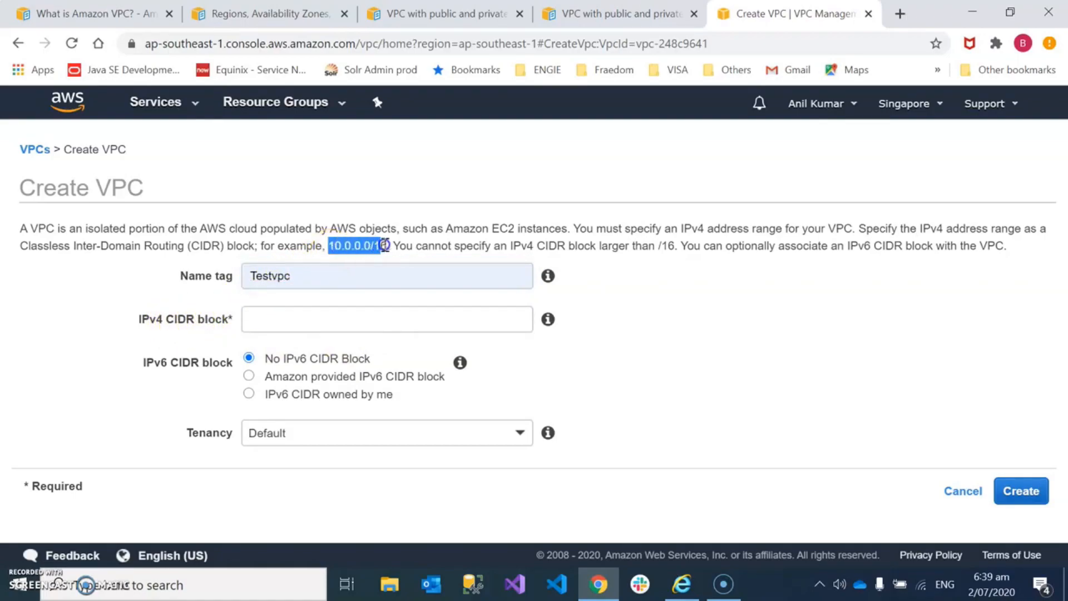
left_click(346, 326)
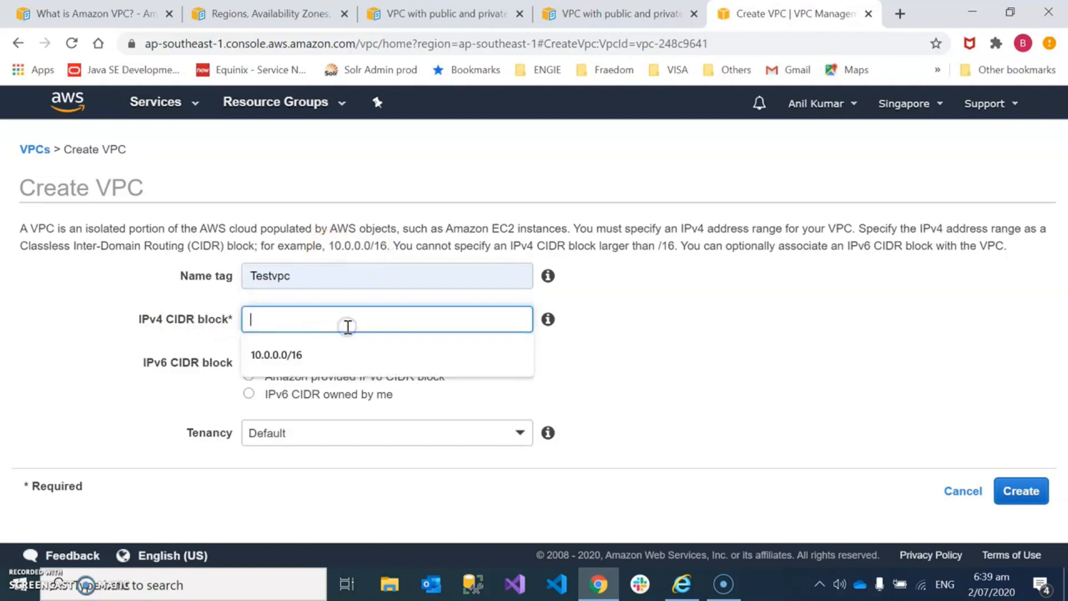
type("10.0.0.0/16")
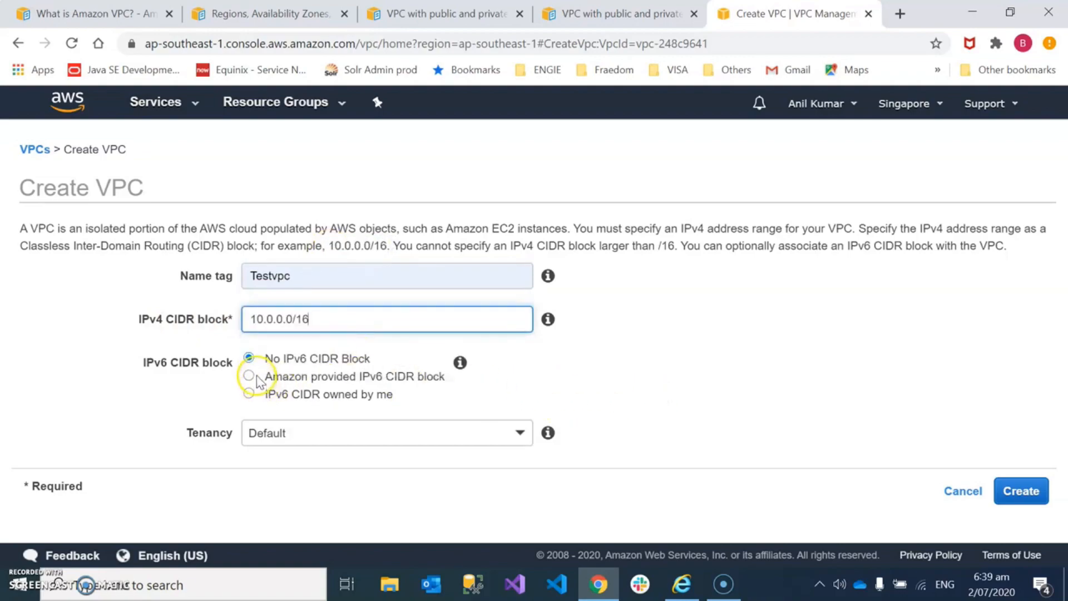
Choose Default tenancy for the VPC and create it, returning to the VPC list
left_click(325, 433)
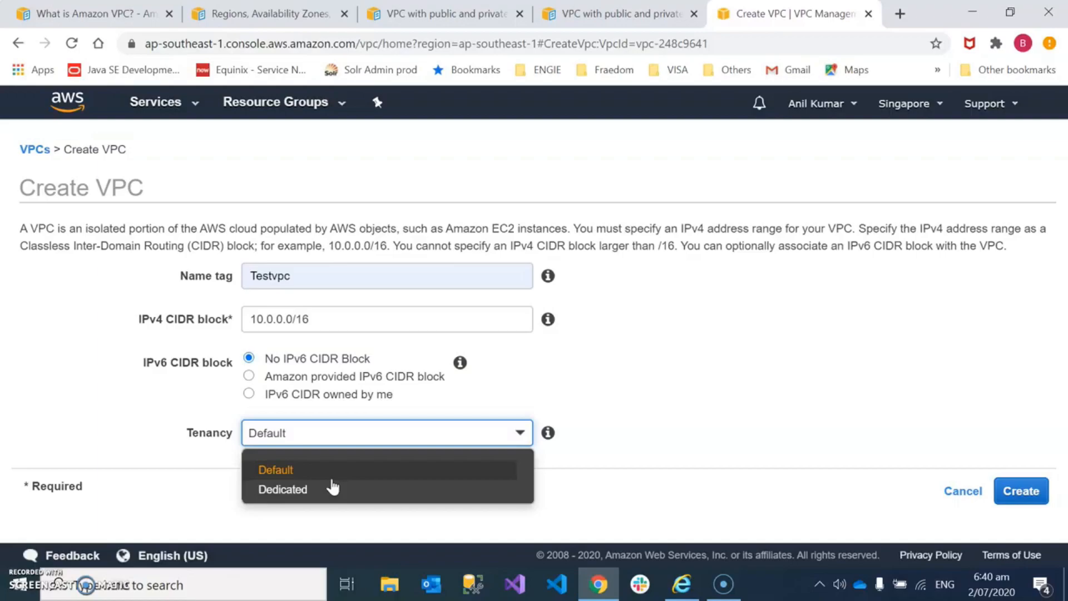
left_click(329, 470)
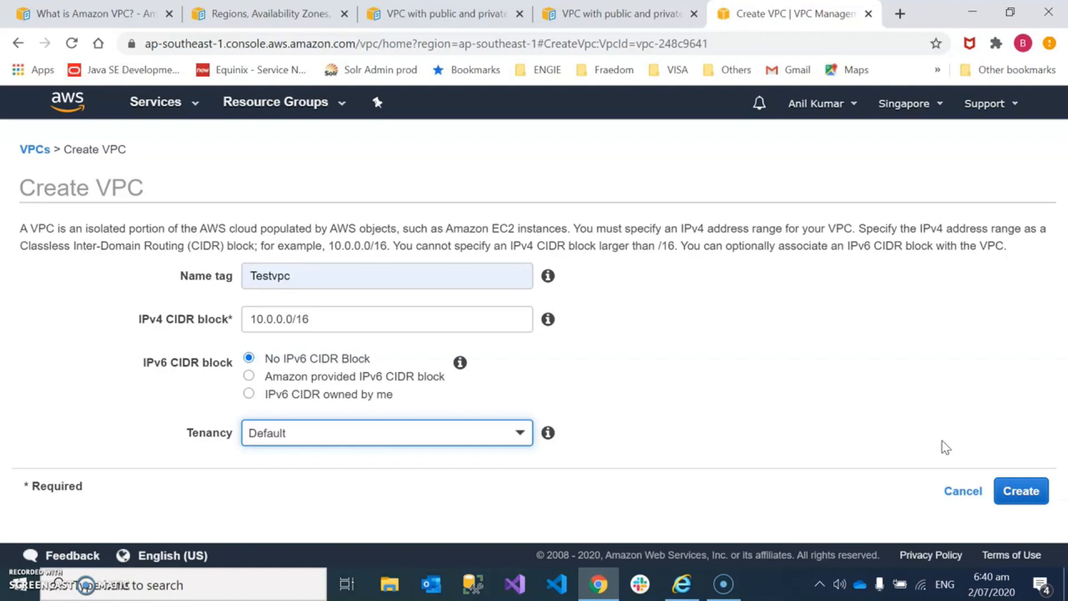
left_click(1025, 493)
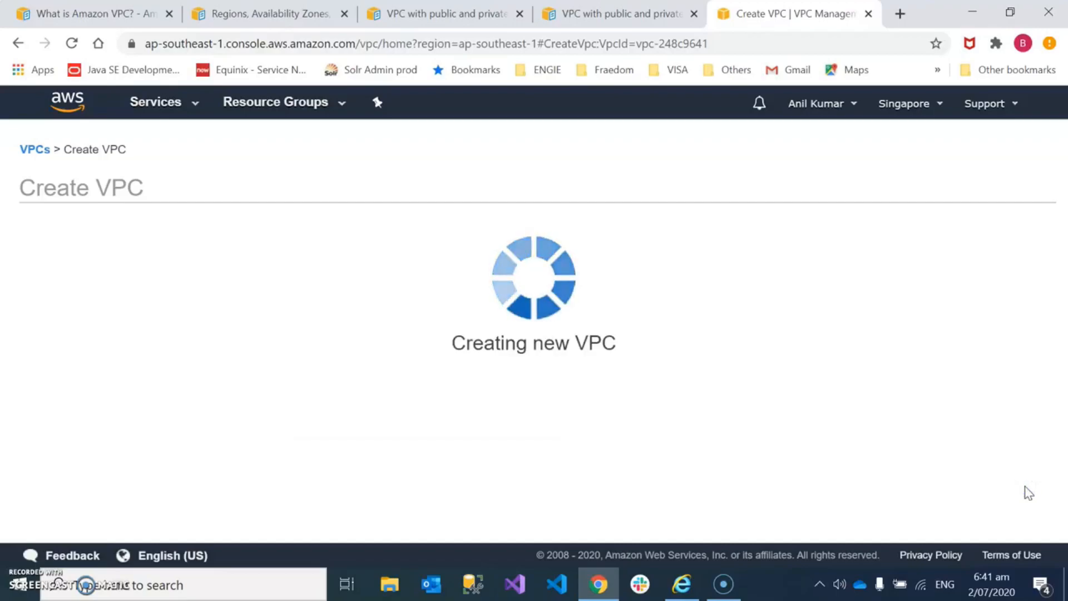
left_click(778, 336)
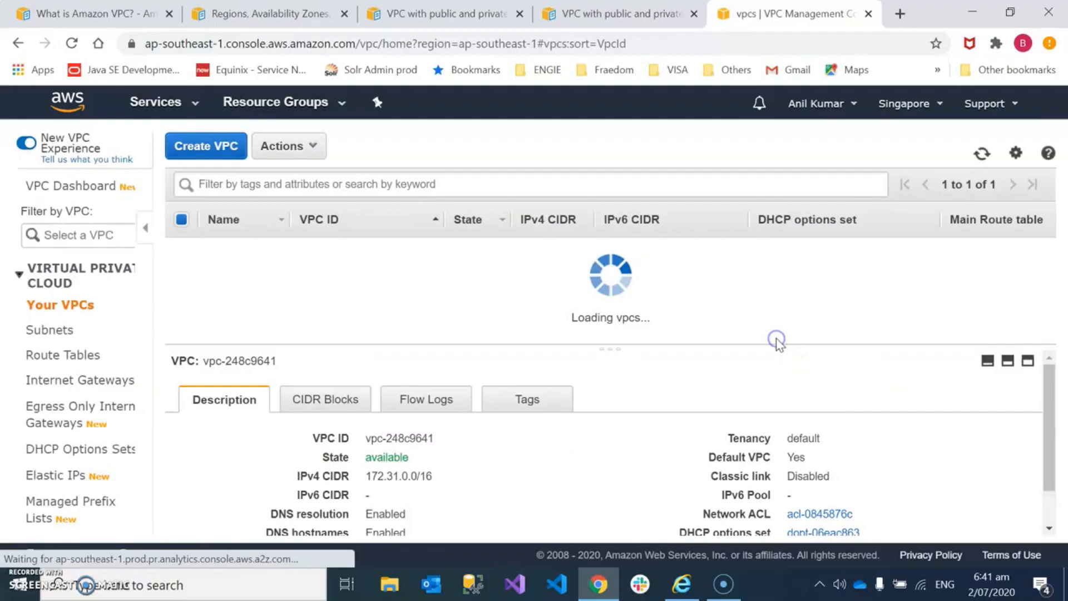
Start a new subnet with the name tag testvpc-subnet-public and assign it to the Testvpc VPC
left_click(38, 332)
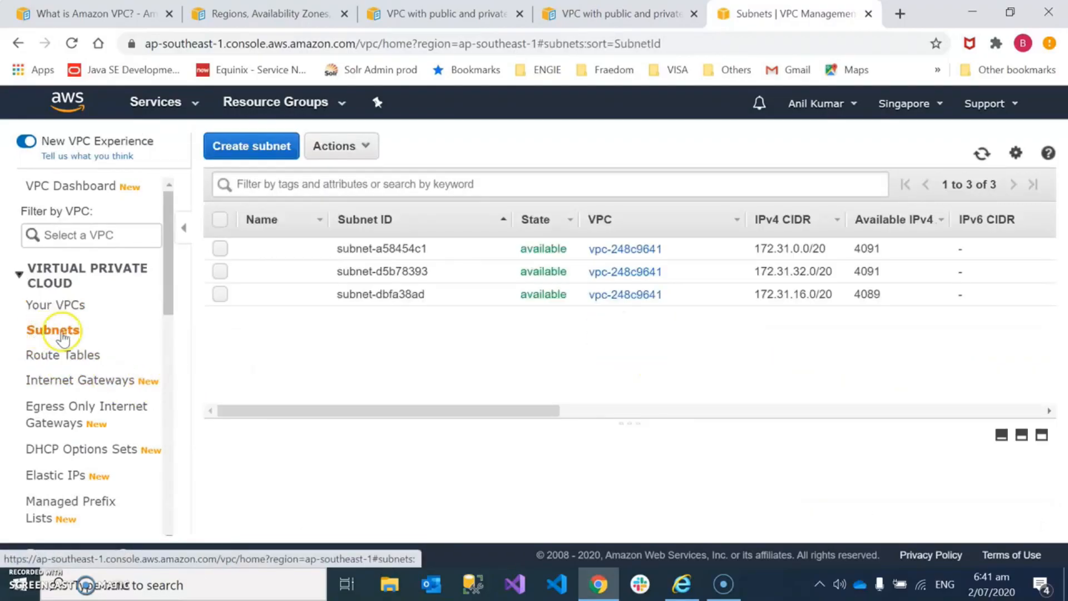
left_click(239, 146)
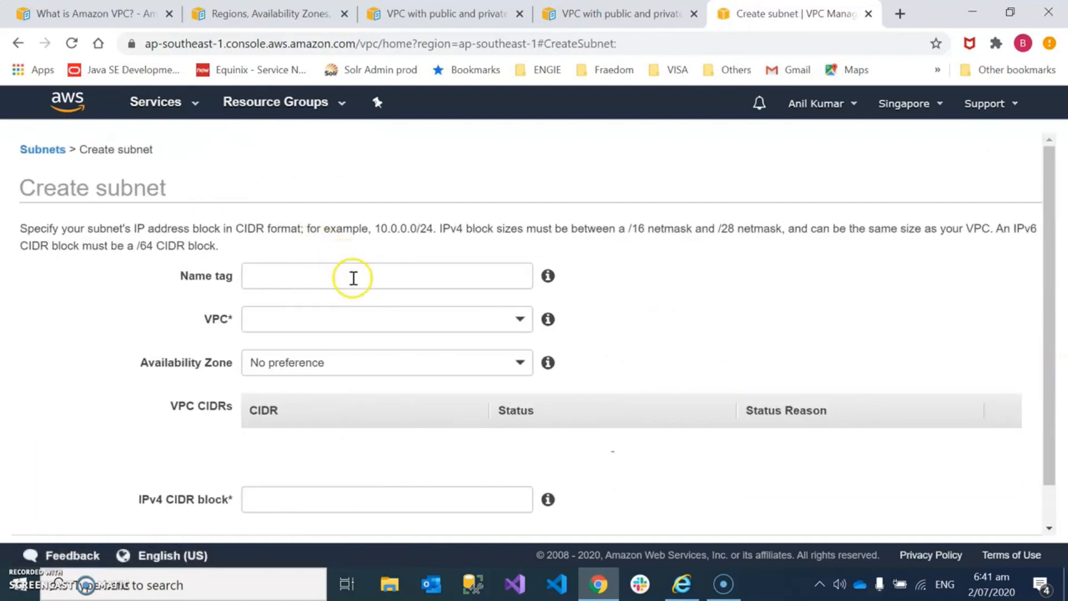
left_click(353, 278)
type("t")
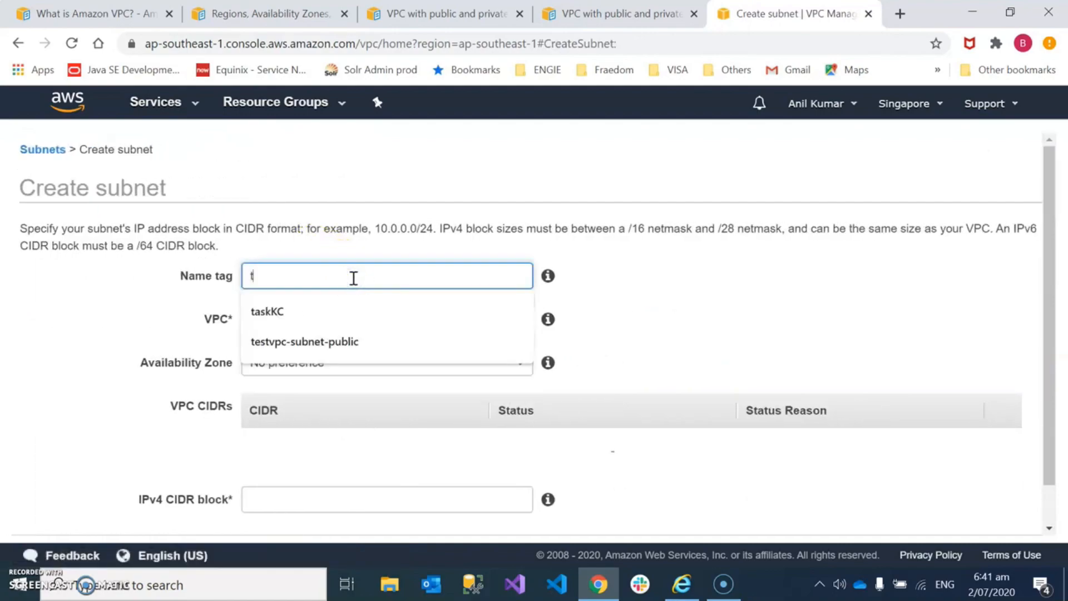
left_click(339, 339)
left_click(358, 315)
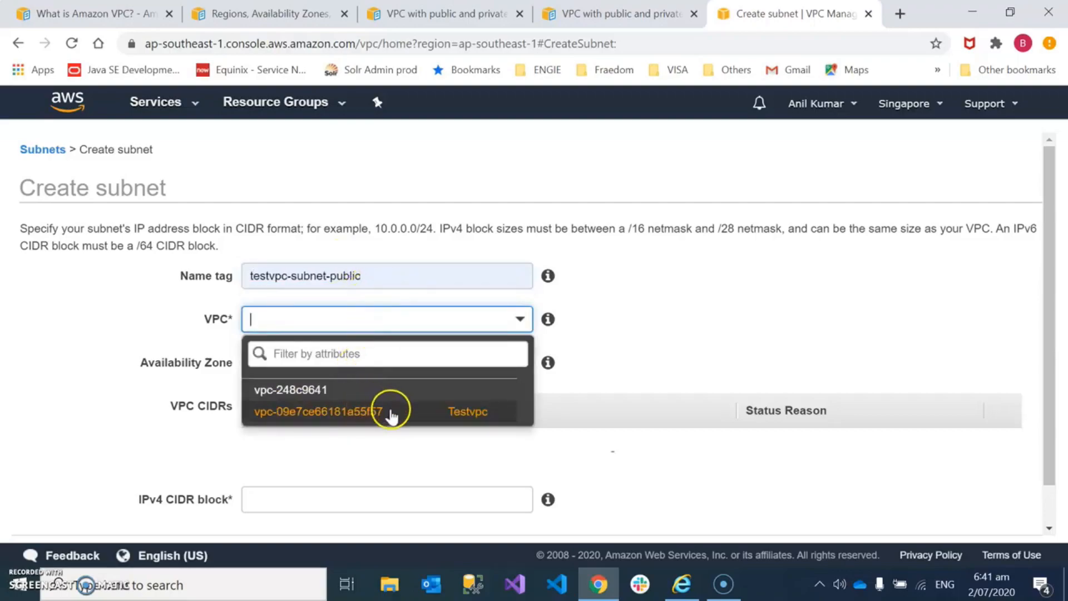
left_click(451, 417)
Set the subnet's IPv4 CIDR block to 10.0.0.0/24, copied from the example in the form's description
scroll(389, 386, "down", 2)
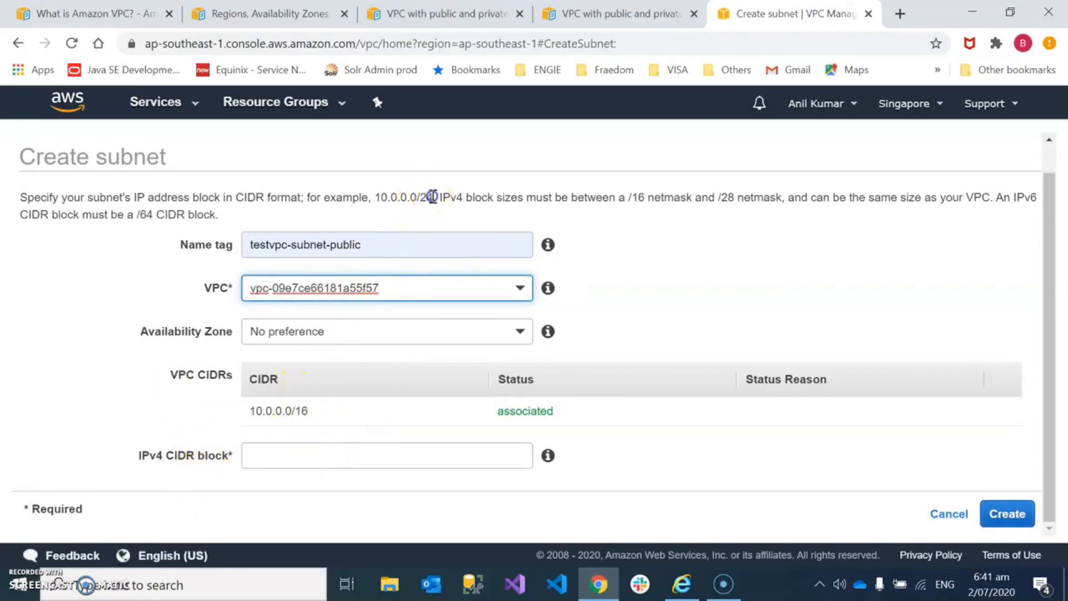
left_click_drag(433, 196, 374, 200)
key("ctrl+c")
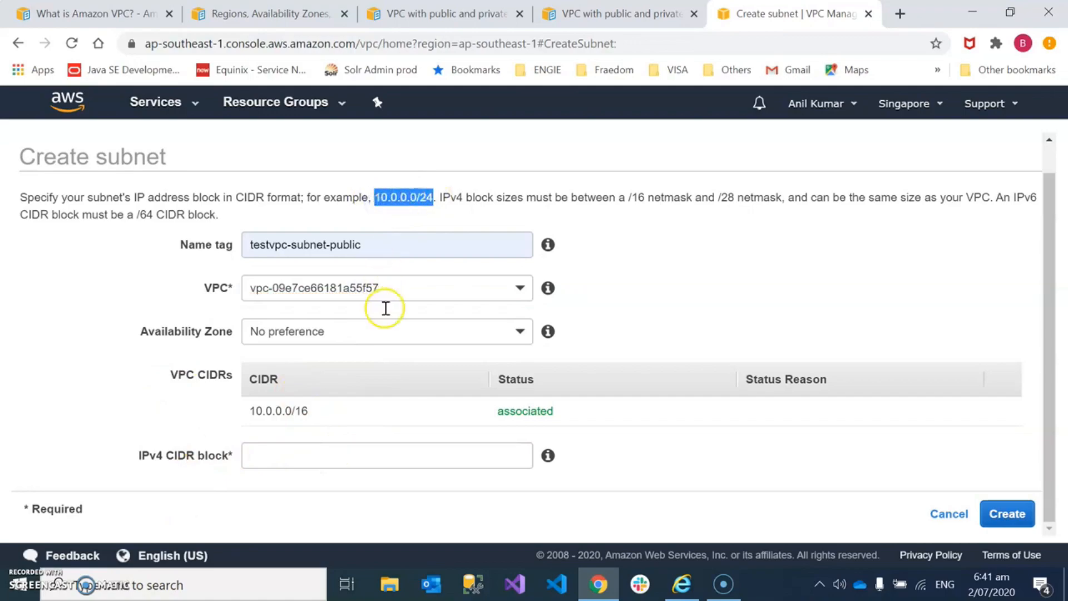
left_click(374, 455)
key("ctrl+v")
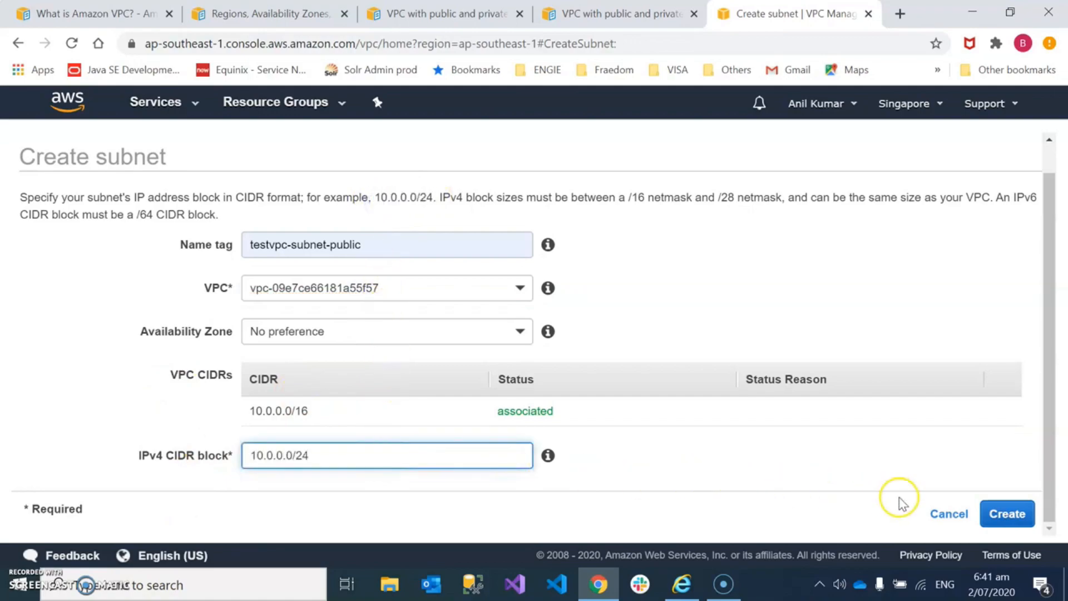
Create the subnet and widen the Name column in the subnet list to show its full name
left_click(1006, 512)
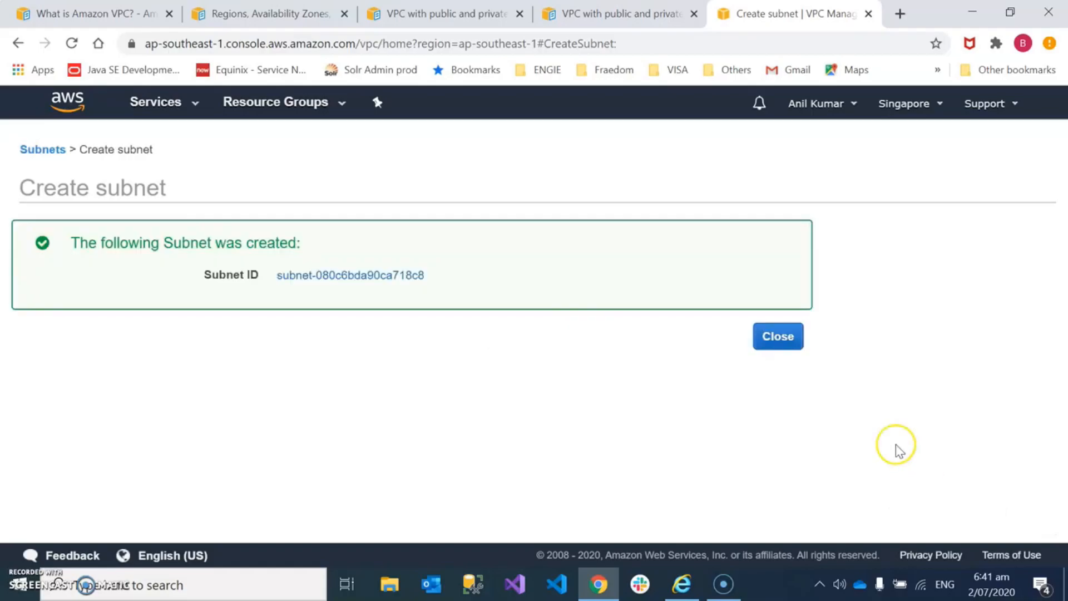
left_click(779, 337)
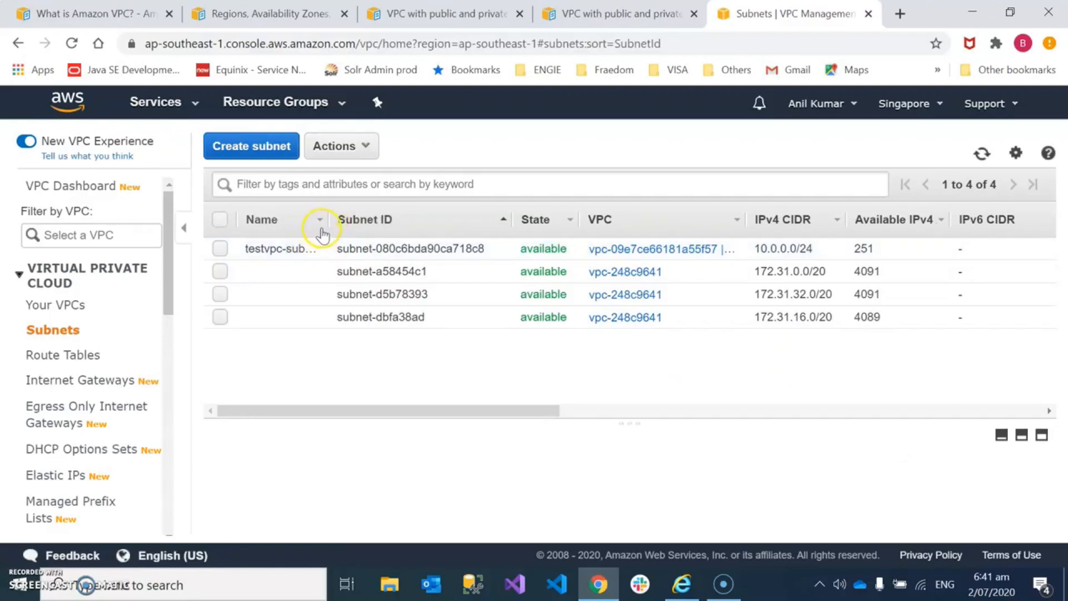
left_click_drag(328, 220, 411, 220)
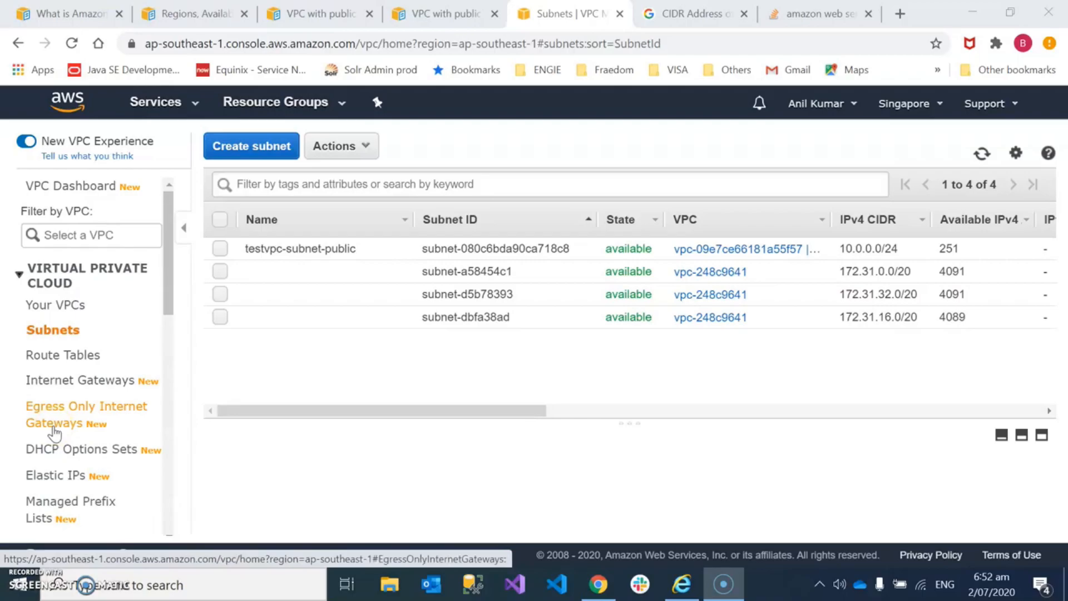
Create an internet gateway with the name tag test-igw
left_click(74, 390)
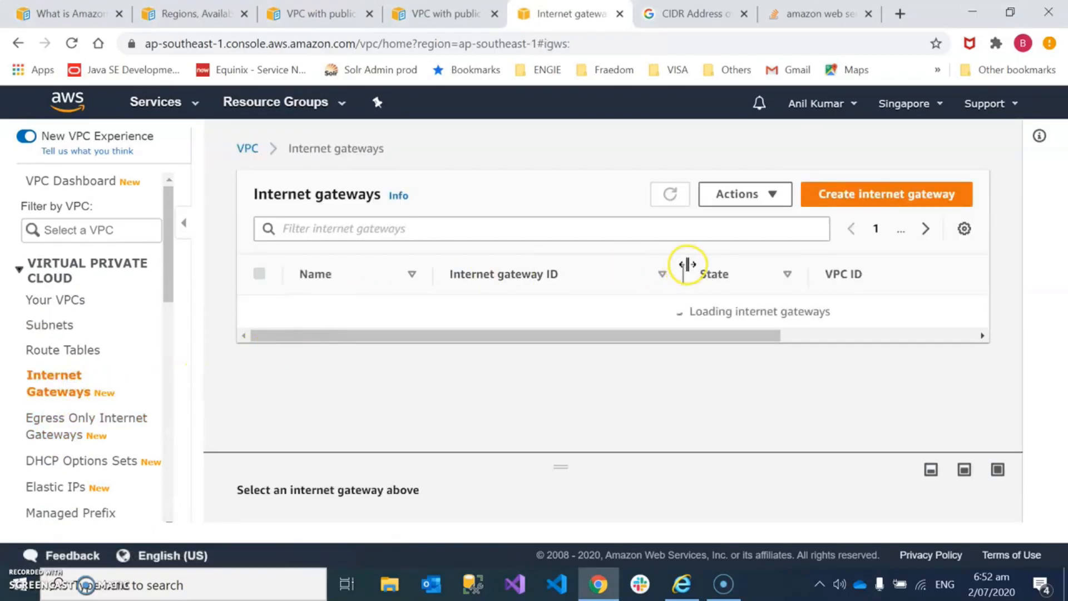
left_click(835, 201)
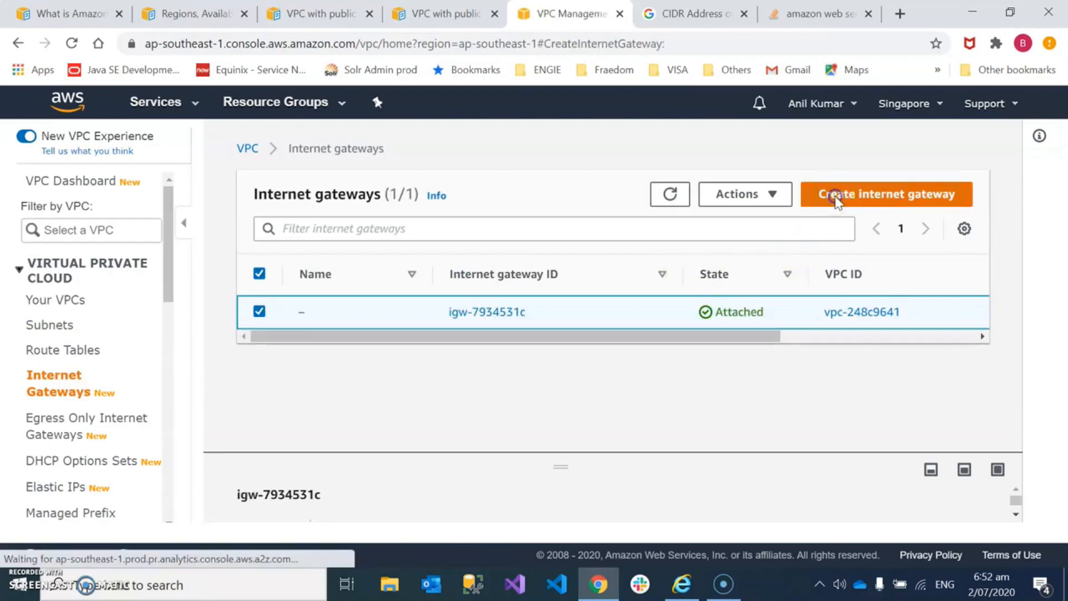
left_click(392, 373)
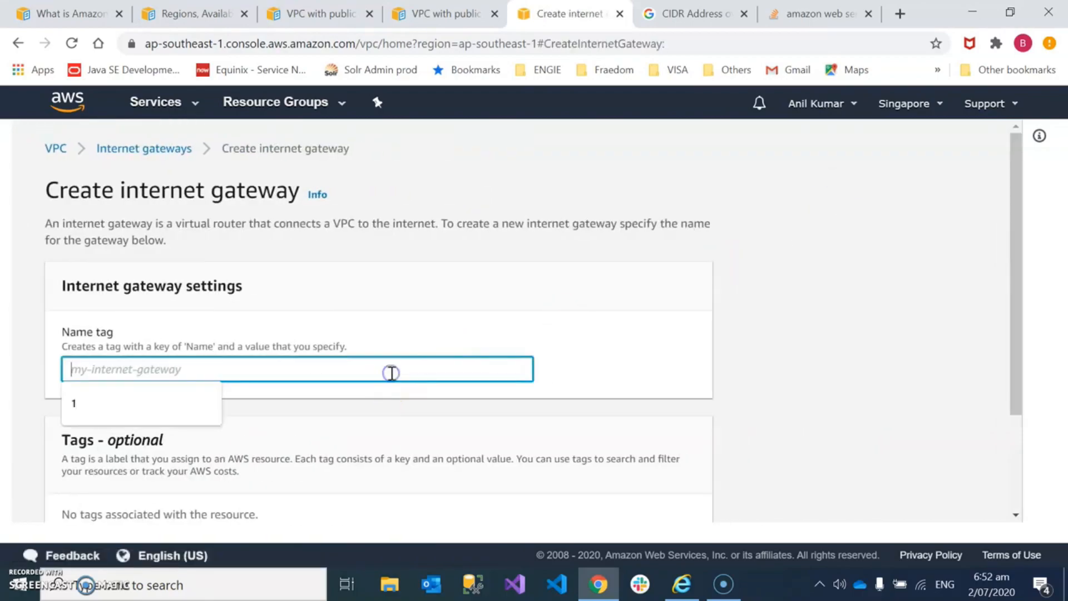
type("i")
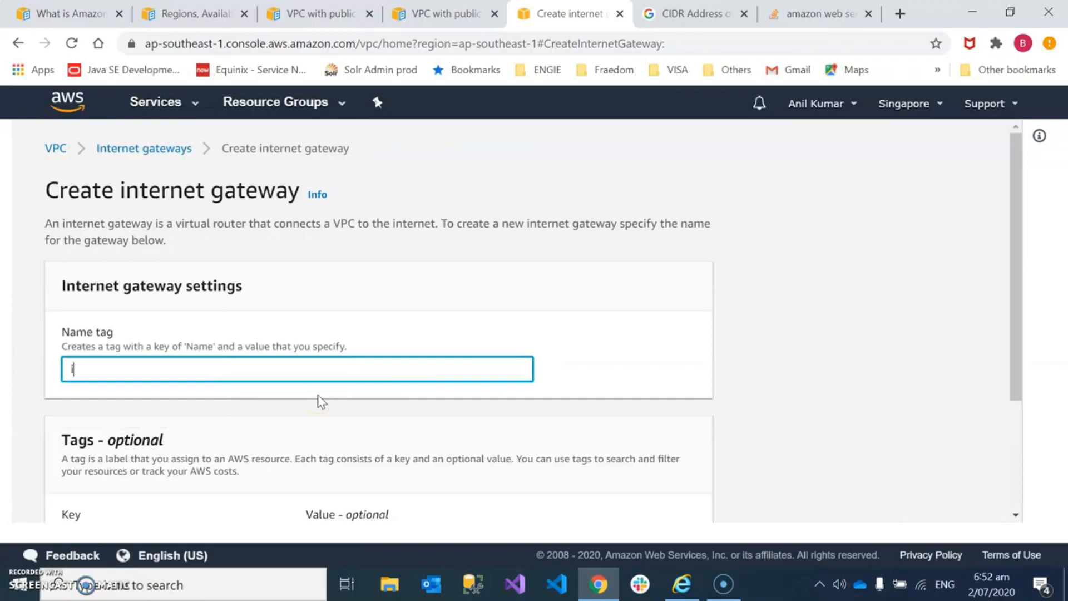
left_click(352, 356)
type("tes")
scroll(393, 338, "down", 3)
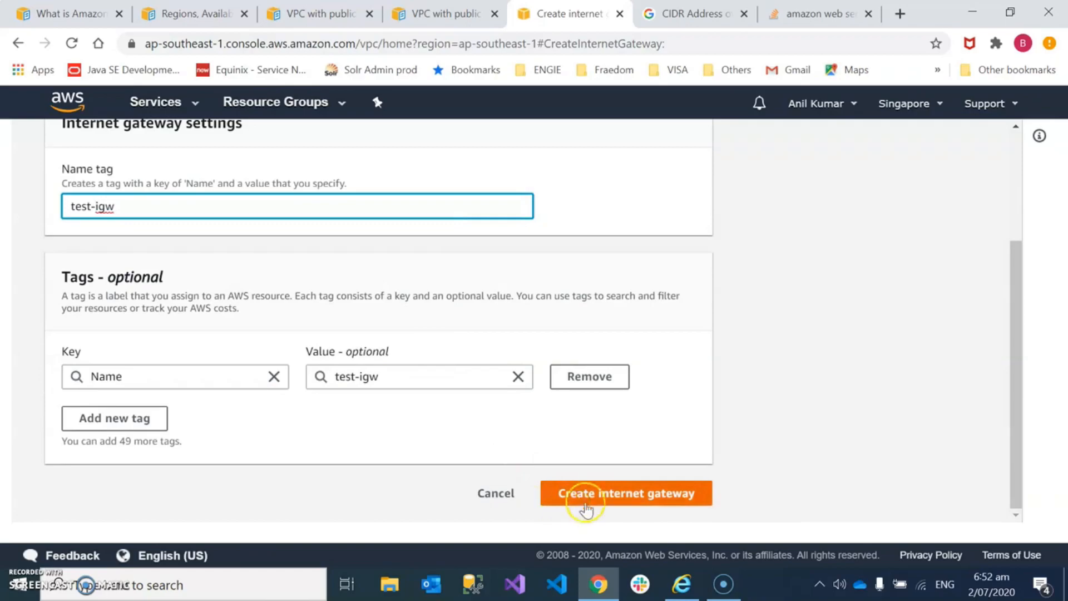
left_click(592, 494)
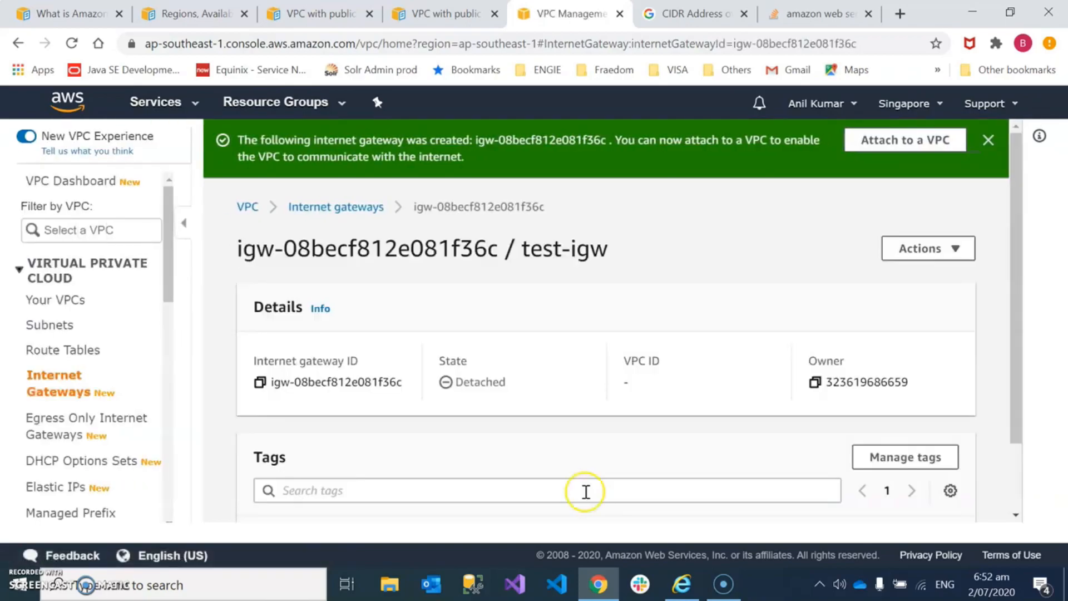
scroll(500, 425, "down", 1)
scroll(499, 426, "down", 1)
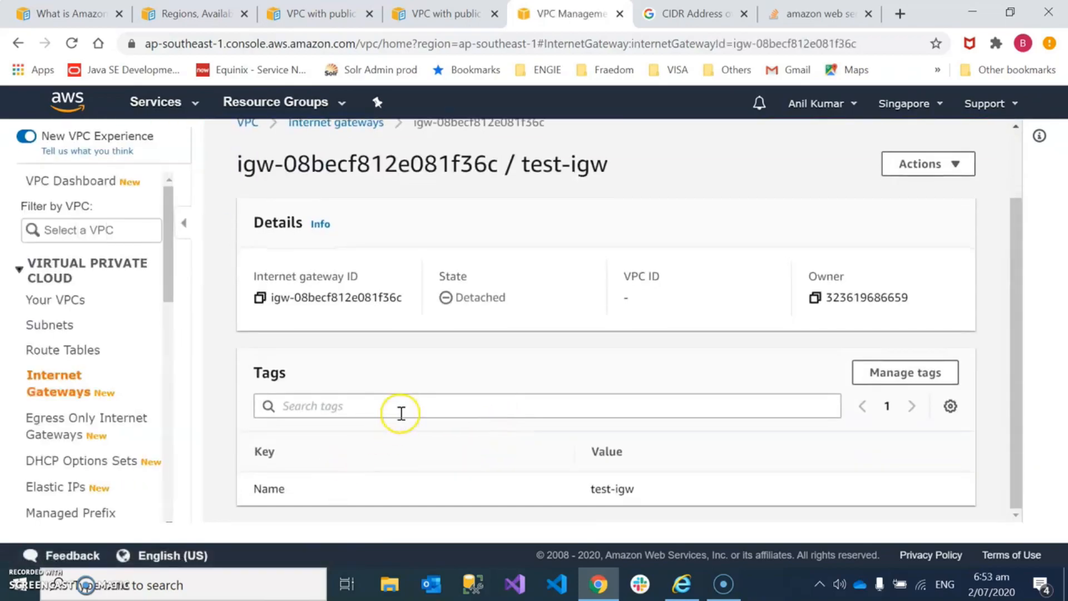
scroll(345, 414, "up", 2)
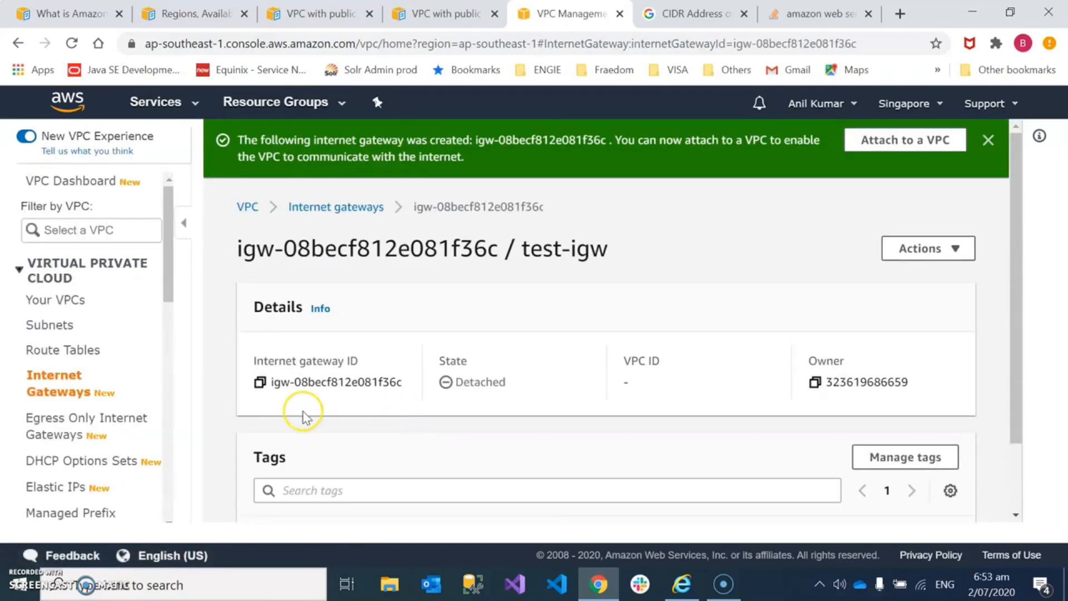
Attach the test-igw internet gateway to the Testvpc VPC
left_click(71, 390)
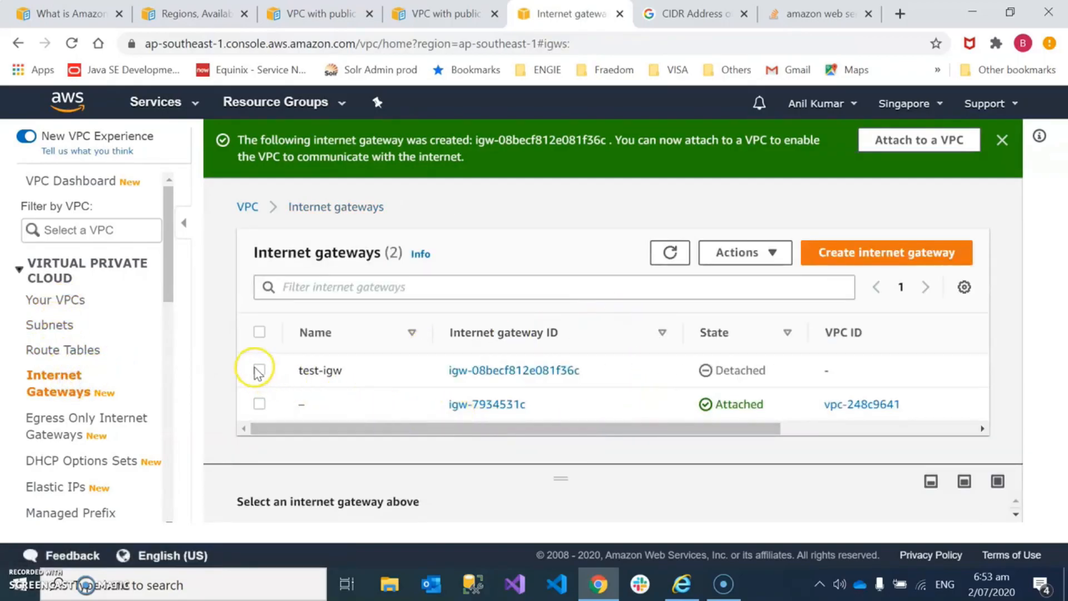
left_click(260, 371)
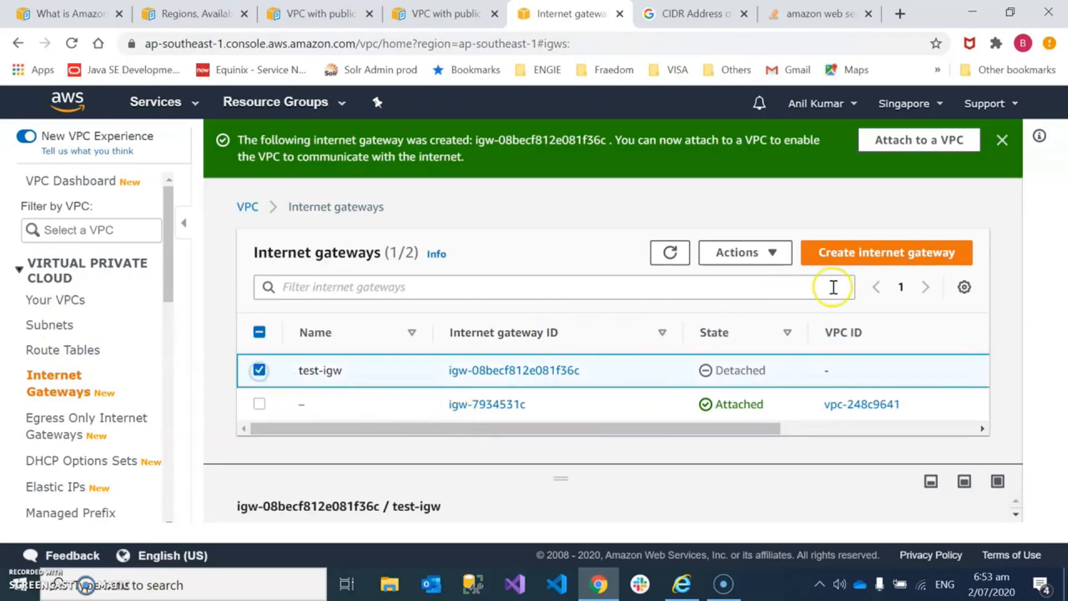
left_click(755, 253)
left_click(754, 304)
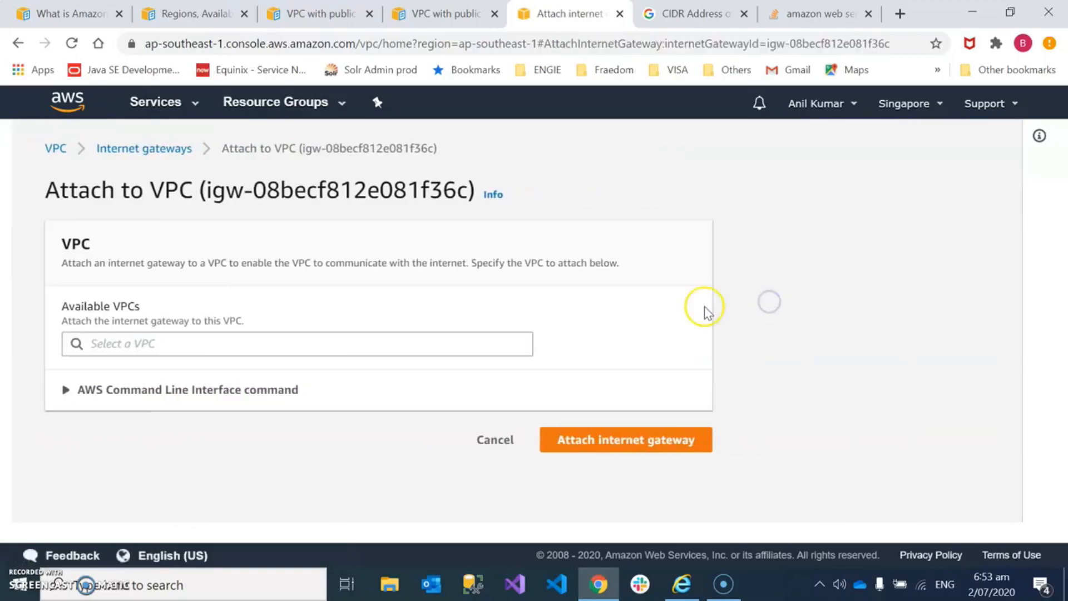
left_click(419, 341)
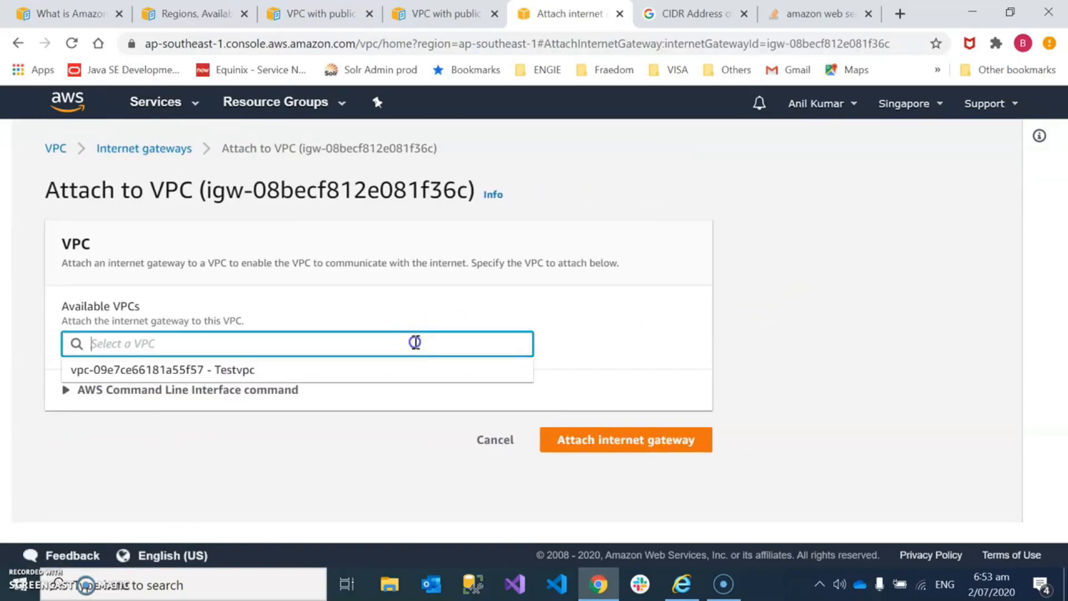
left_click(250, 378)
left_click(658, 440)
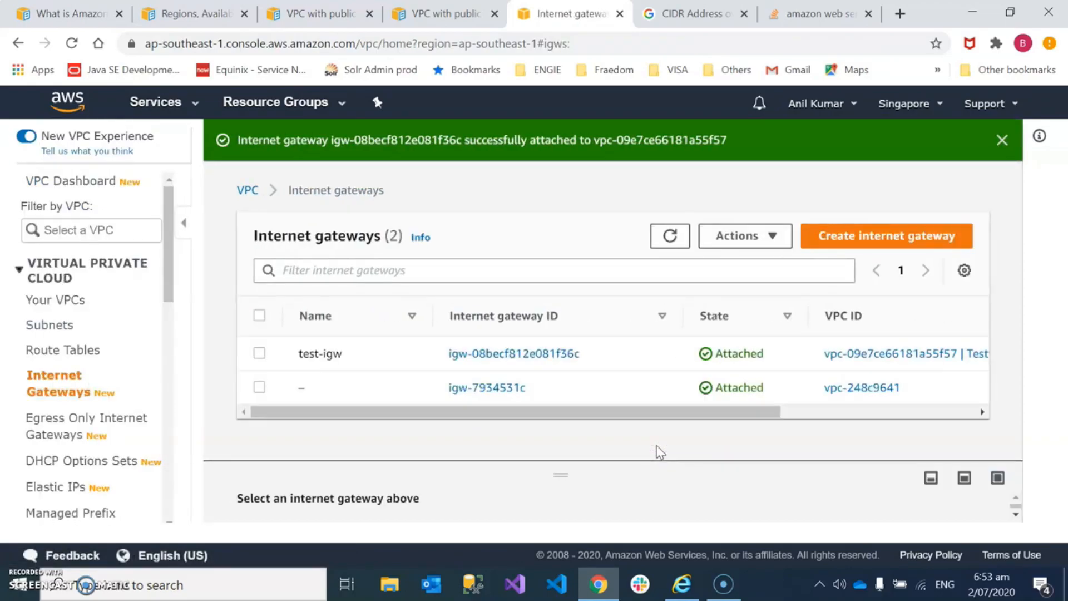
Open the route table associated with the testvpc-subnet-public subnet and enlarge its details pane
left_click(52, 326)
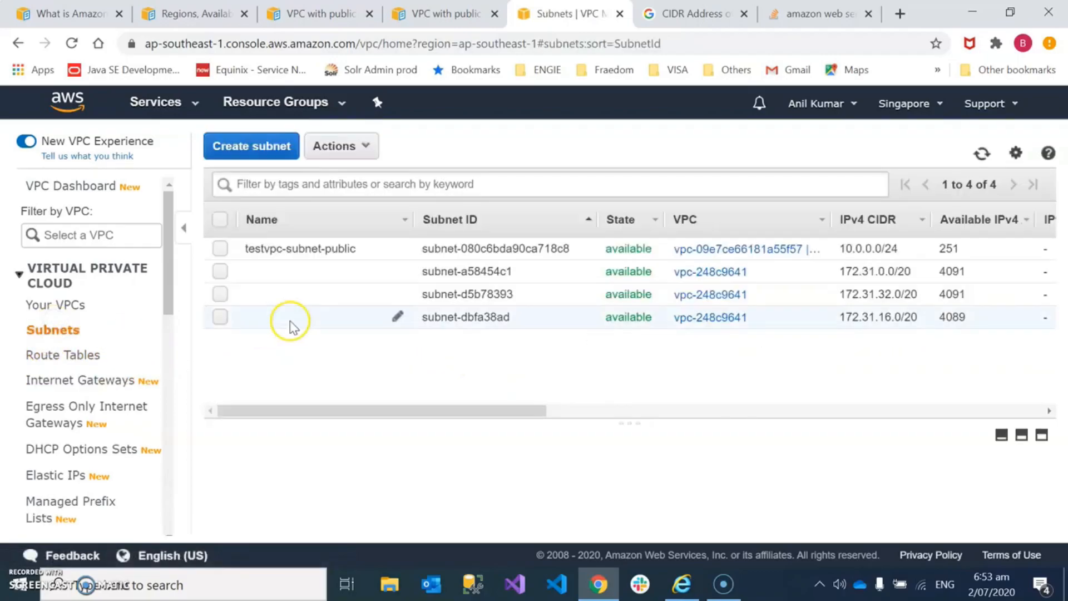
left_click(220, 249)
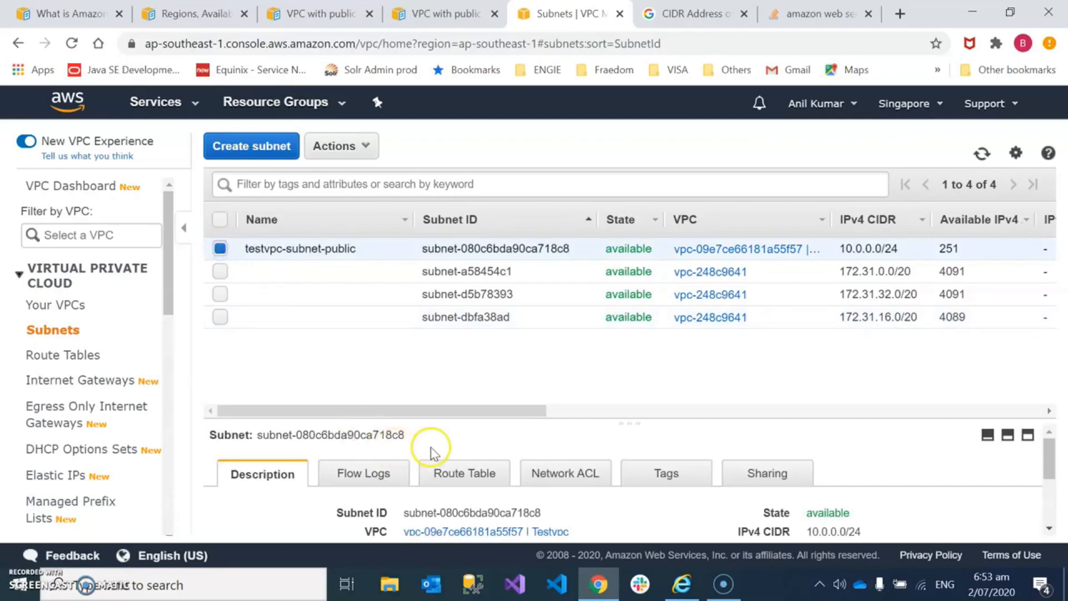
left_click_drag(462, 419, 485, 312)
left_click(469, 370)
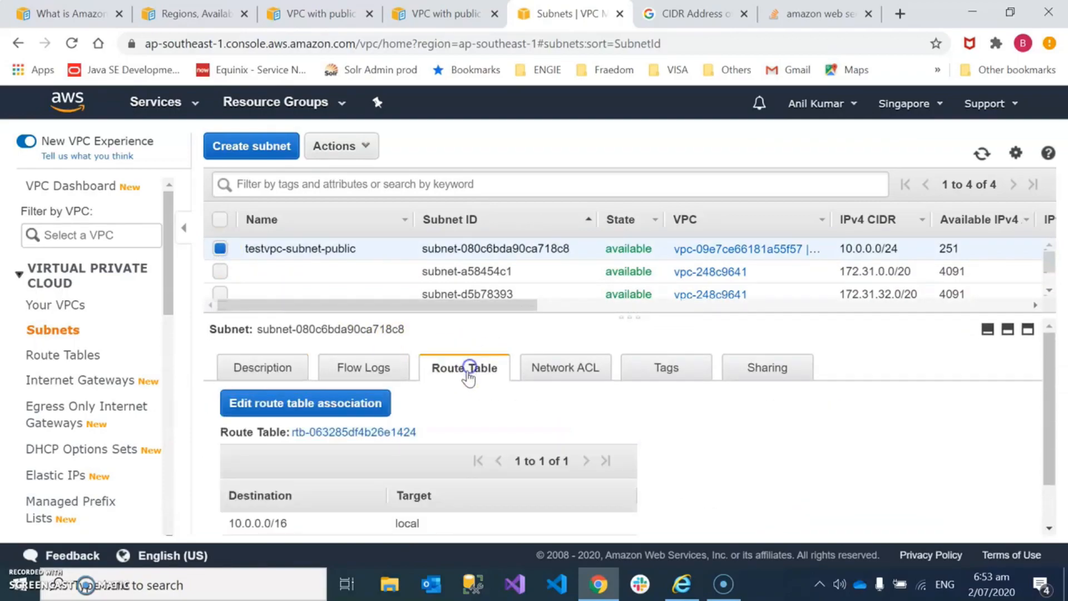
scroll(806, 469, "down", 1)
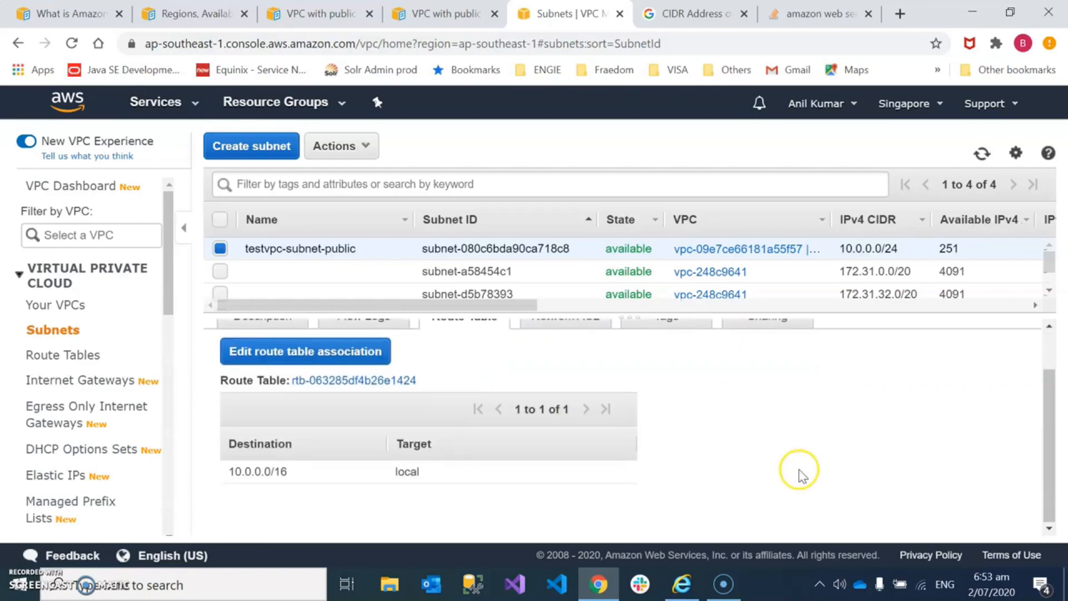
left_click(339, 380)
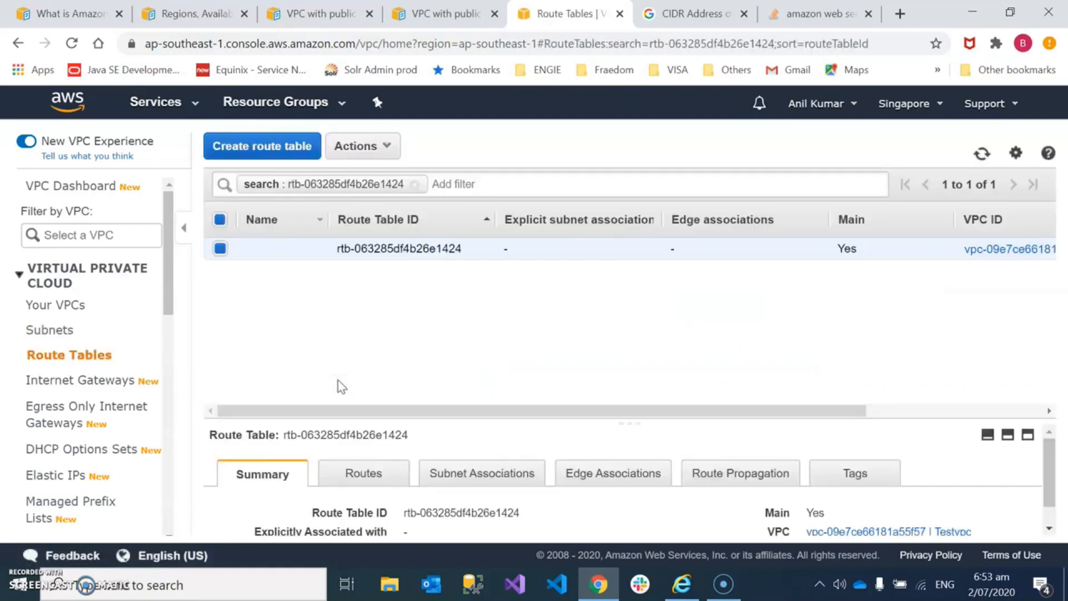
left_click_drag(478, 423, 485, 332)
left_click(482, 380)
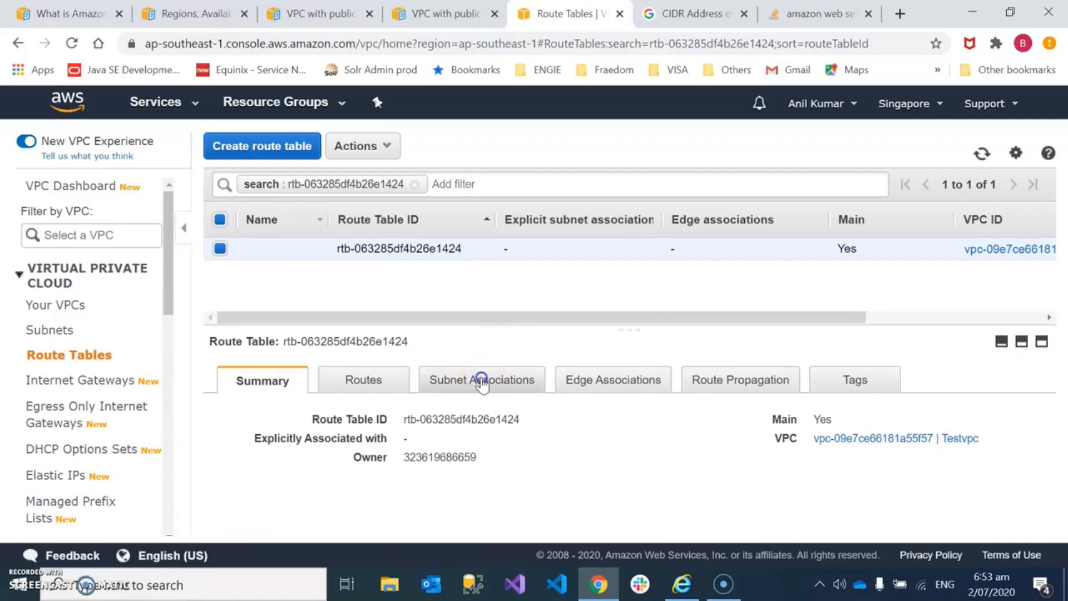
scroll(489, 400, "down", 3)
scroll(501, 410, "up", 2)
left_click(334, 370)
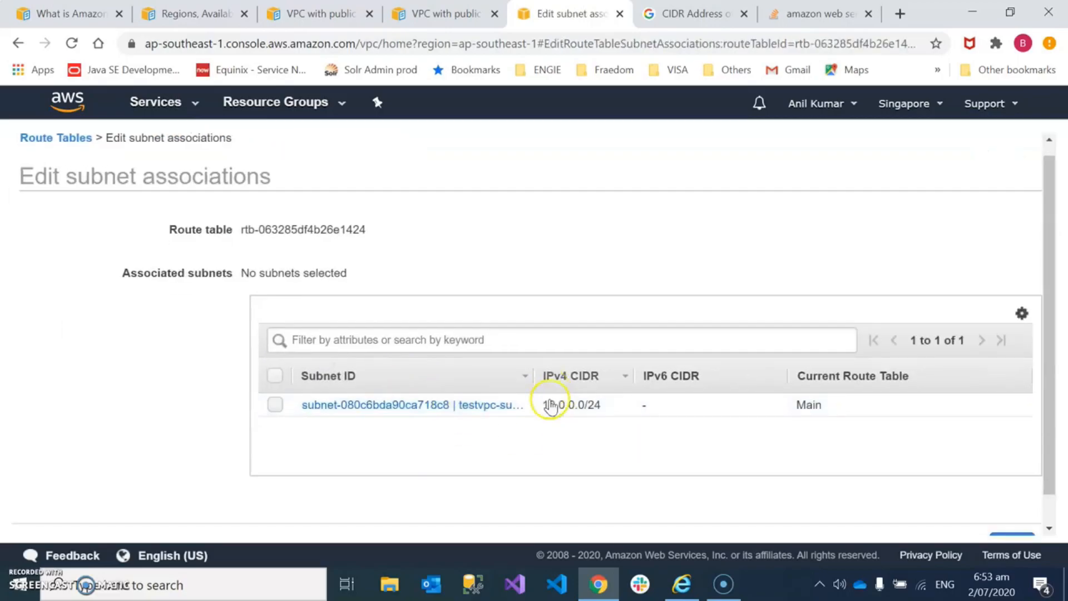
scroll(550, 406, "down", 1)
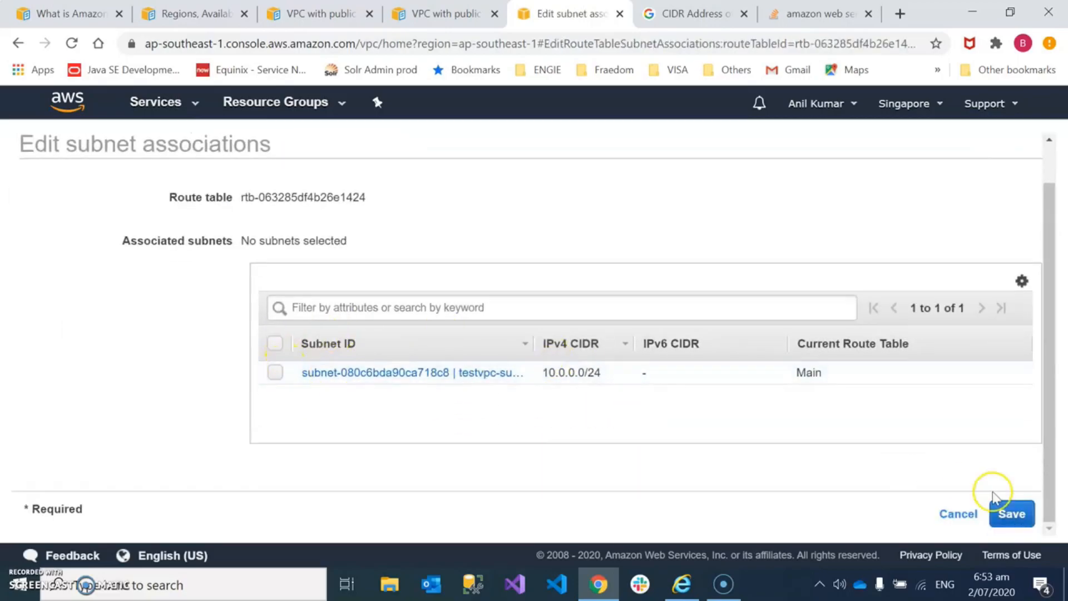
left_click(958, 513)
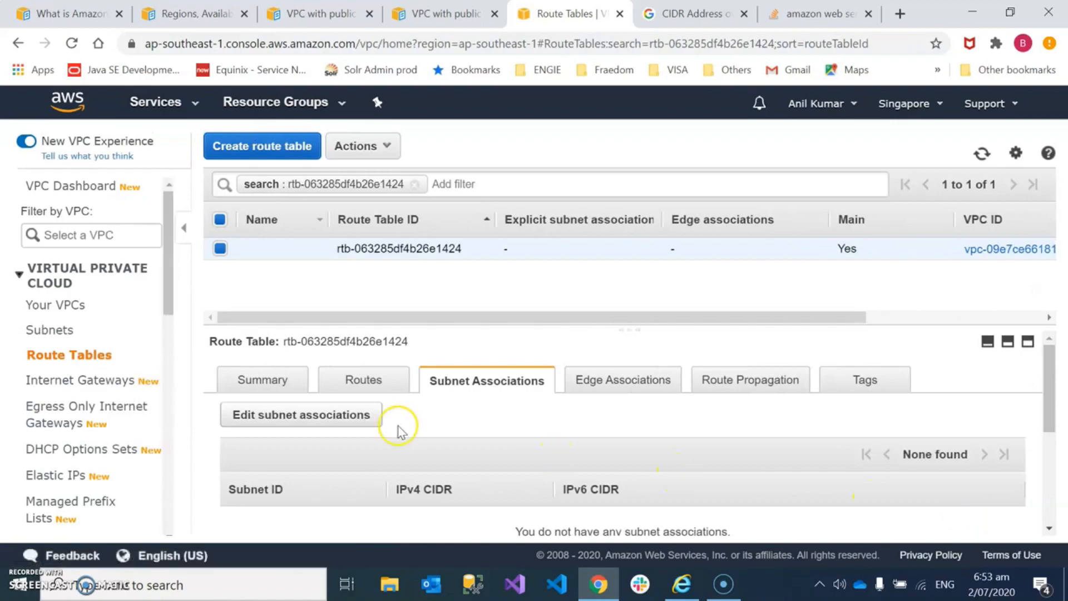
Add a new route with destination 0.0.0.0/0 to the Testvpc route table
left_click(359, 378)
scroll(421, 401, "down", 1)
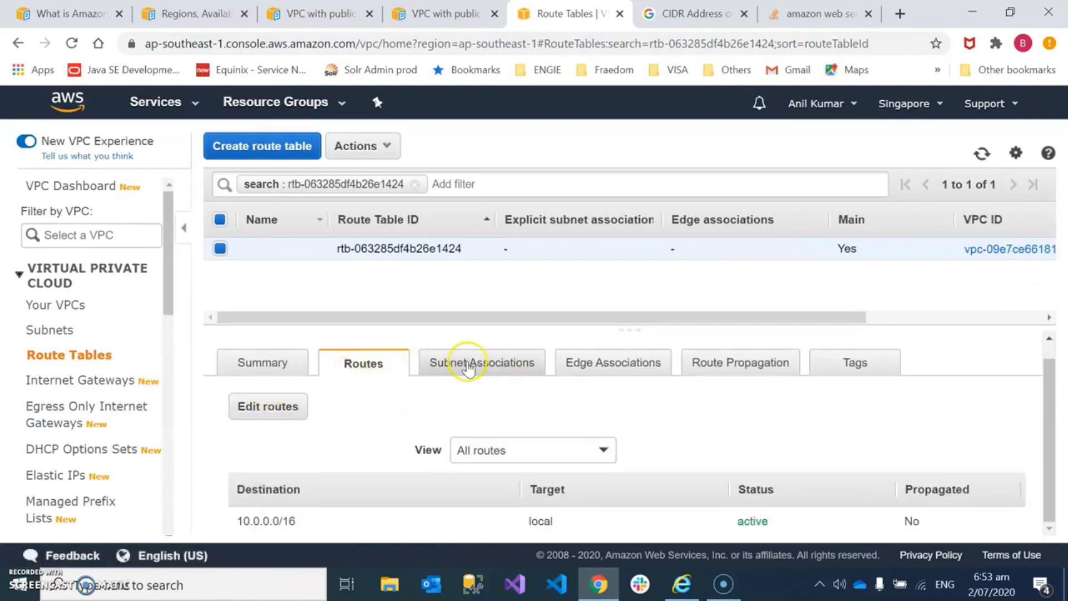
left_click(278, 413)
left_click(53, 317)
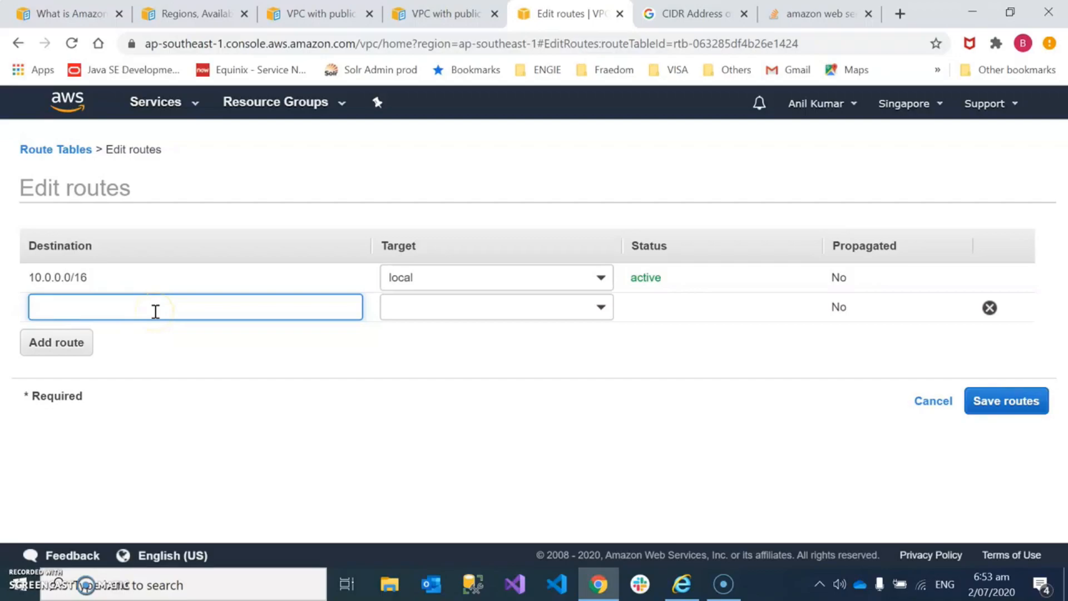
type("0")
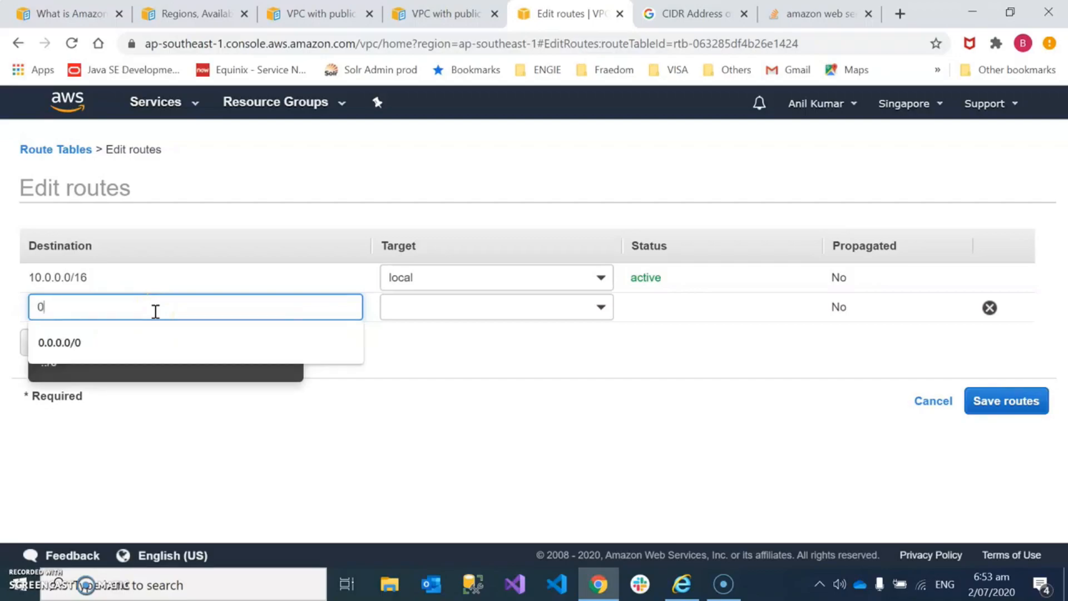
left_click(156, 337)
left_click(66, 307)
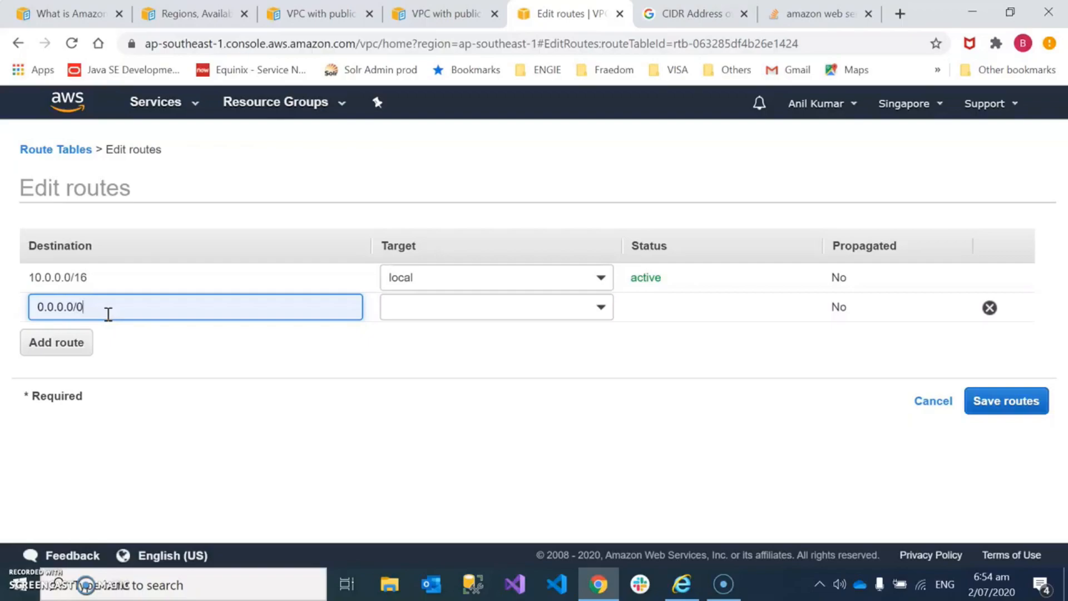
Set the 0.0.0.0/0 route's target to the test-igw internet gateway and save the routes
left_click(442, 310)
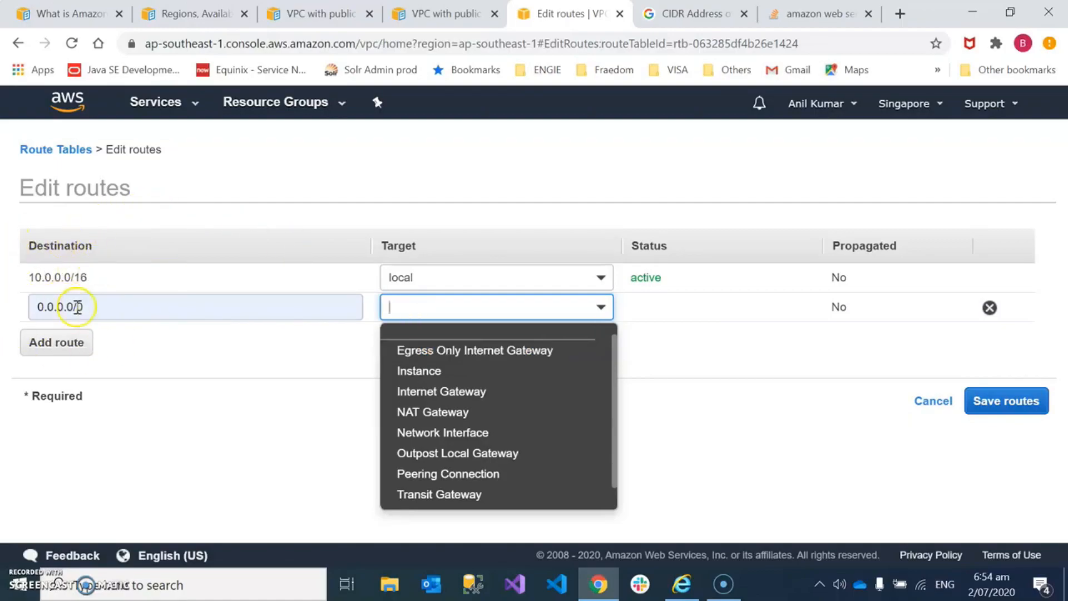
left_click(472, 394)
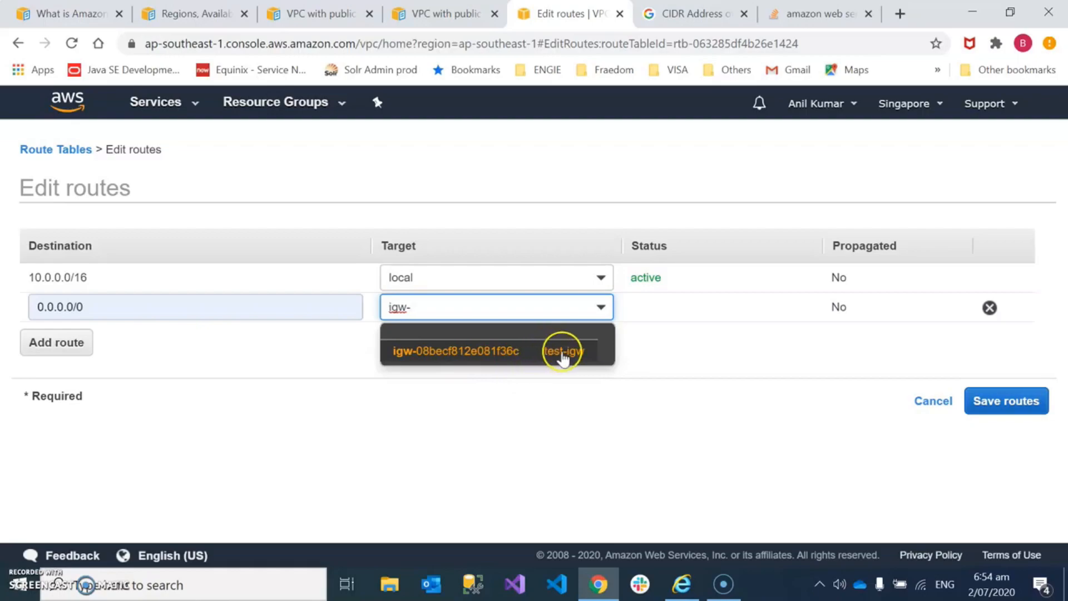
left_click(563, 356)
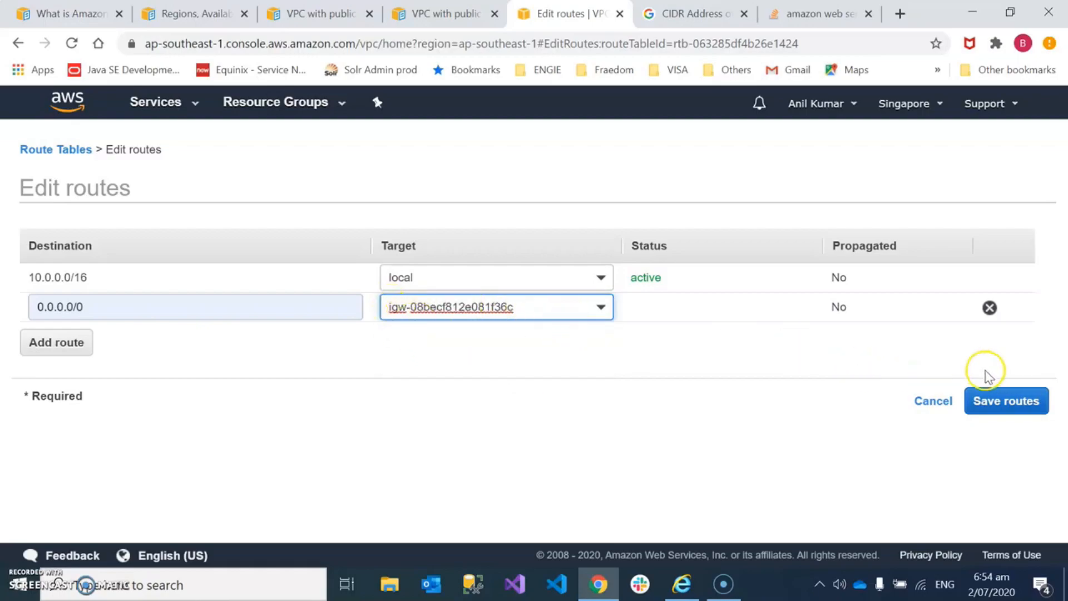
left_click(983, 403)
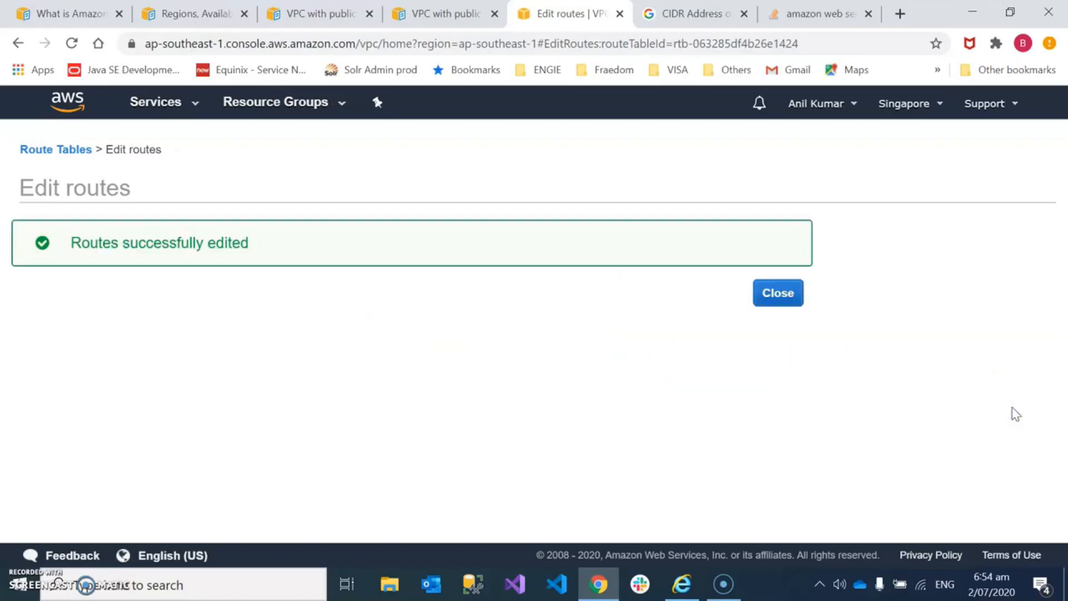
left_click(791, 291)
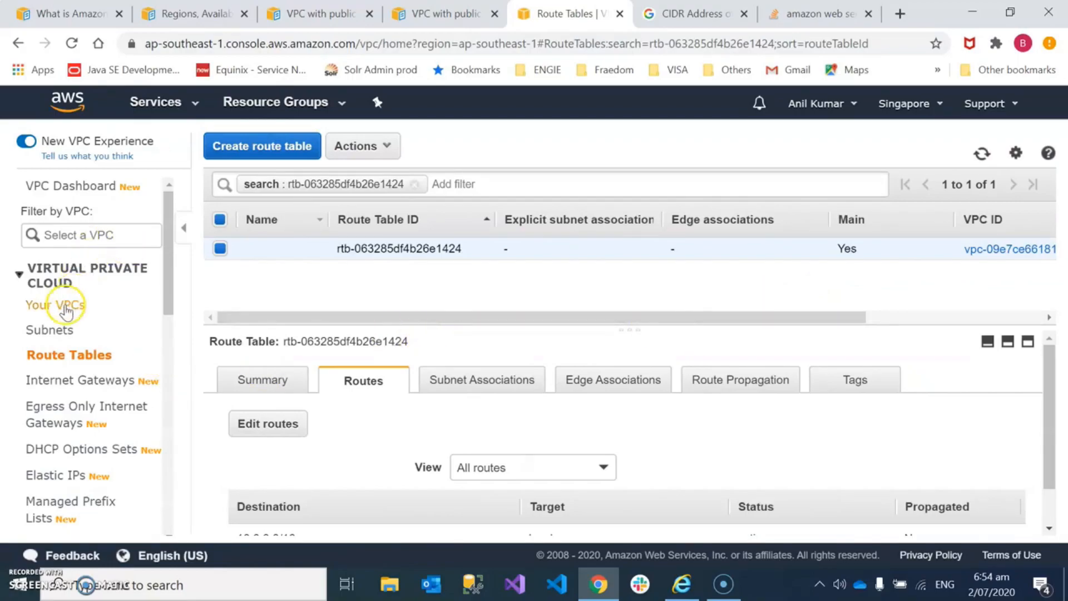
Return to the subnet list and select testvpc-subnet-public
left_click(50, 333)
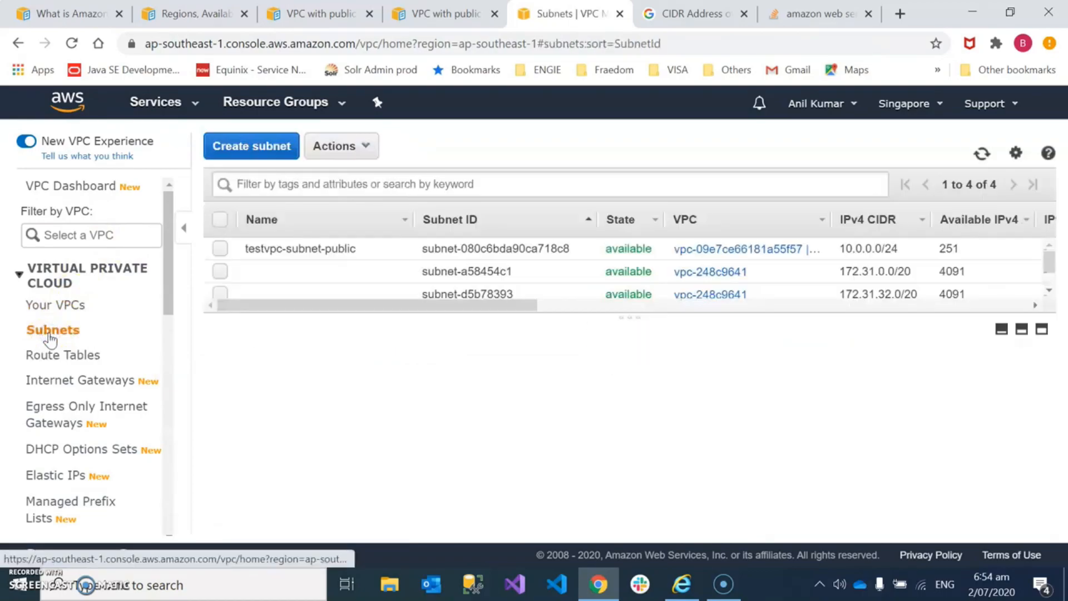
left_click(321, 258)
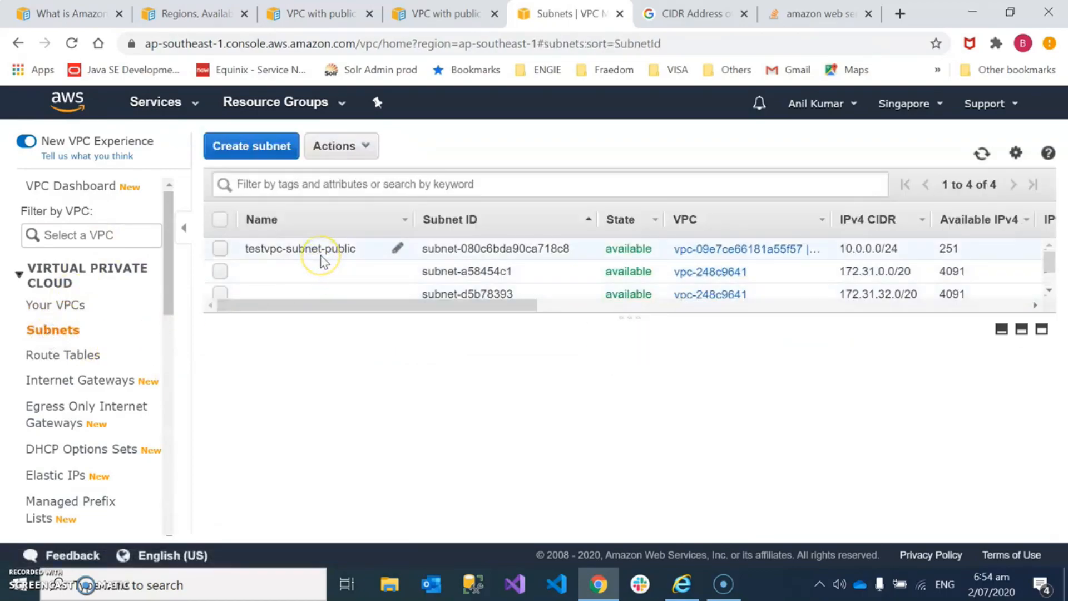